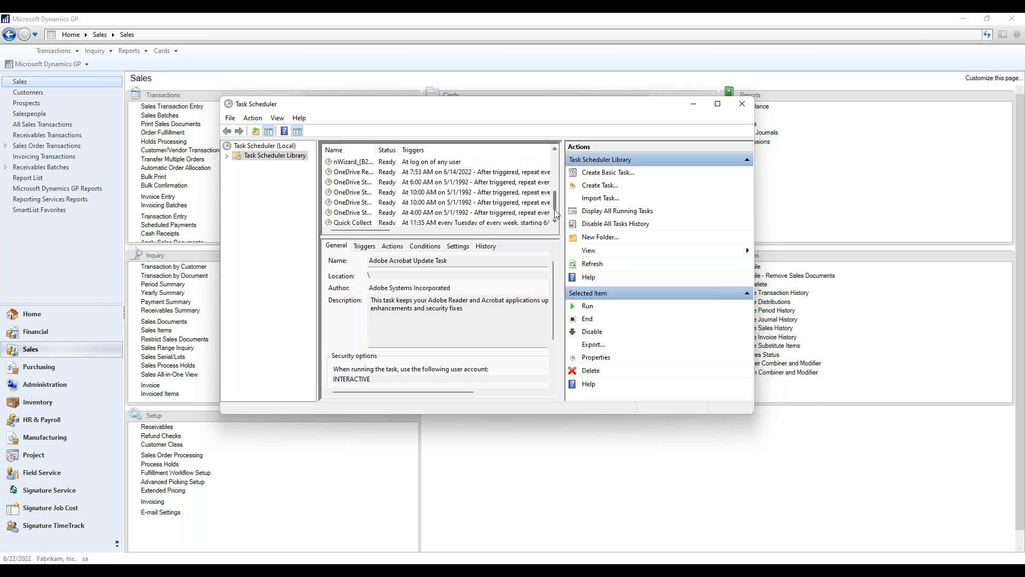
Review the weekly trigger and program action of the Quick Collect scheduled task, leave its properties unchanged and close Task Scheduler
click(390, 224)
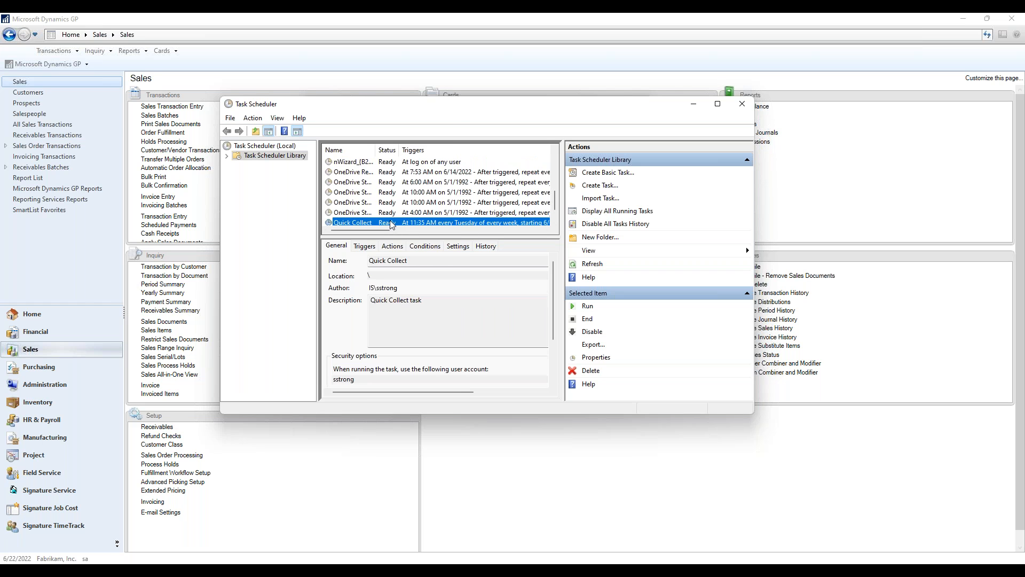
double_click(390, 223)
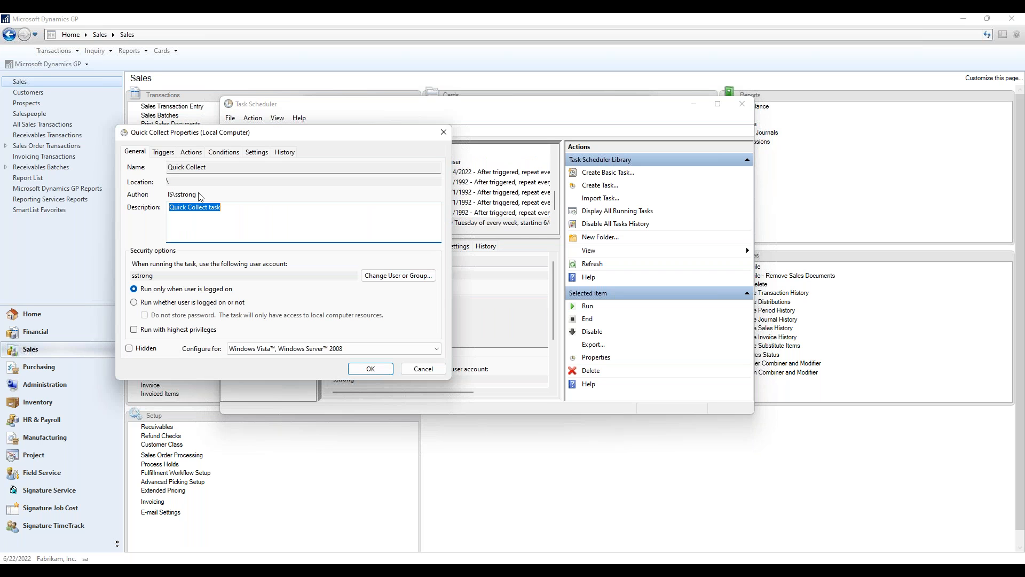
click(163, 153)
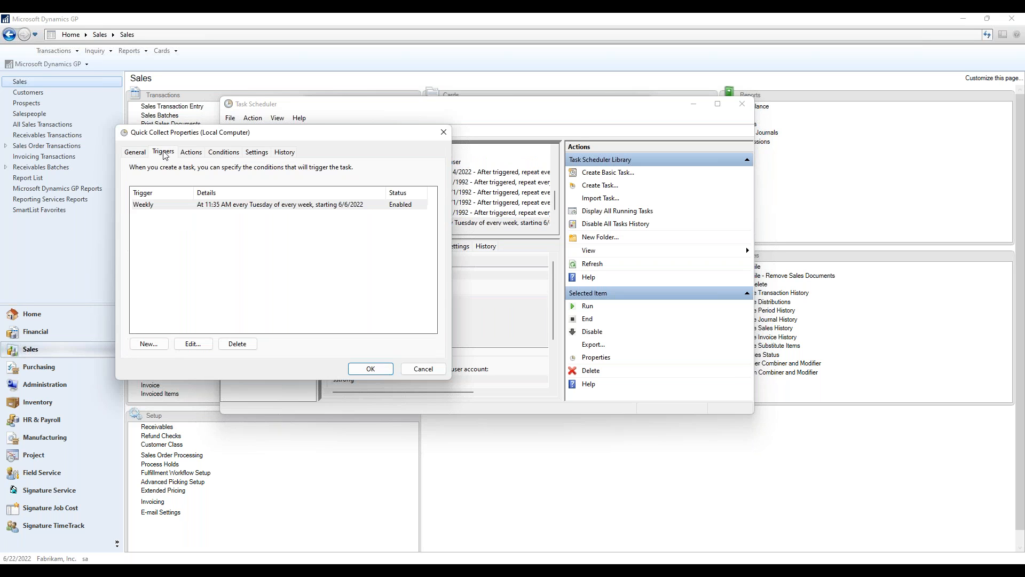
click(176, 209)
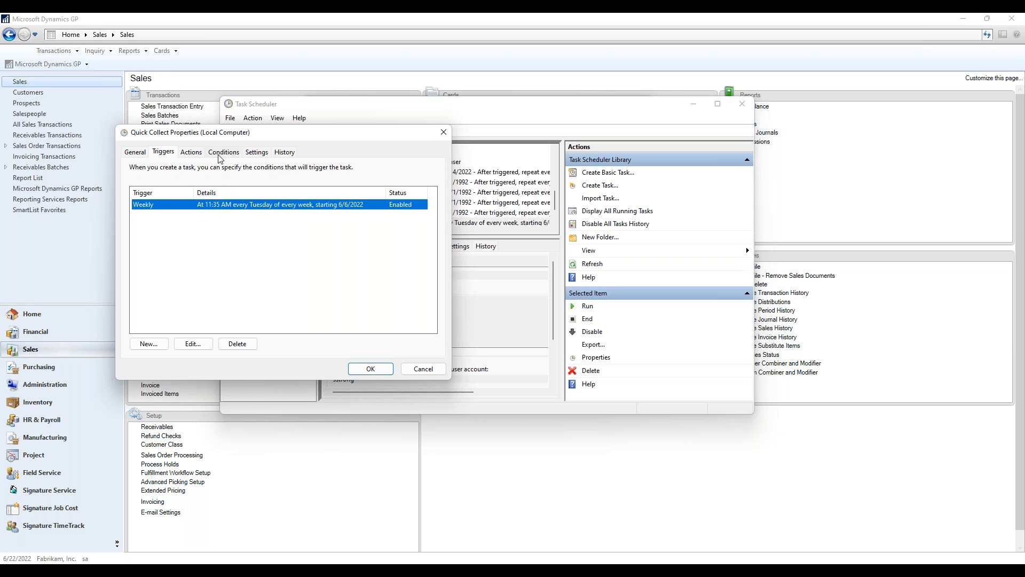
click(190, 153)
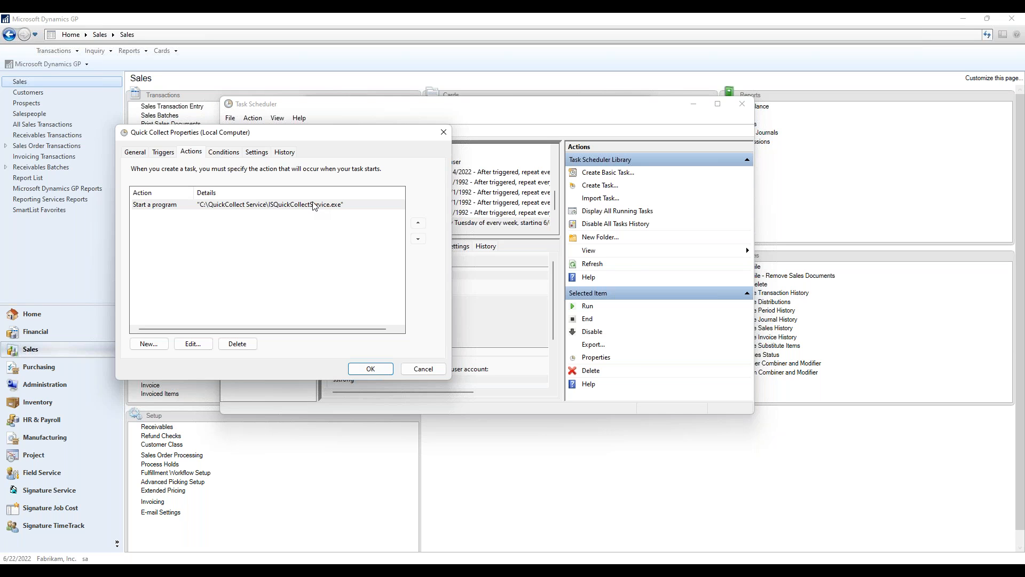
drag(324, 135, 359, 137)
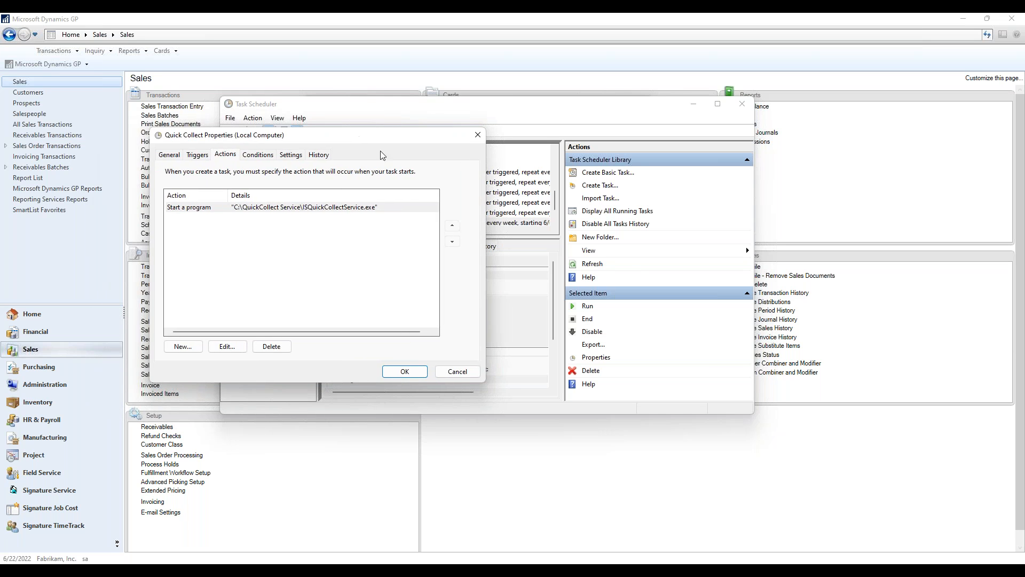
click(458, 370)
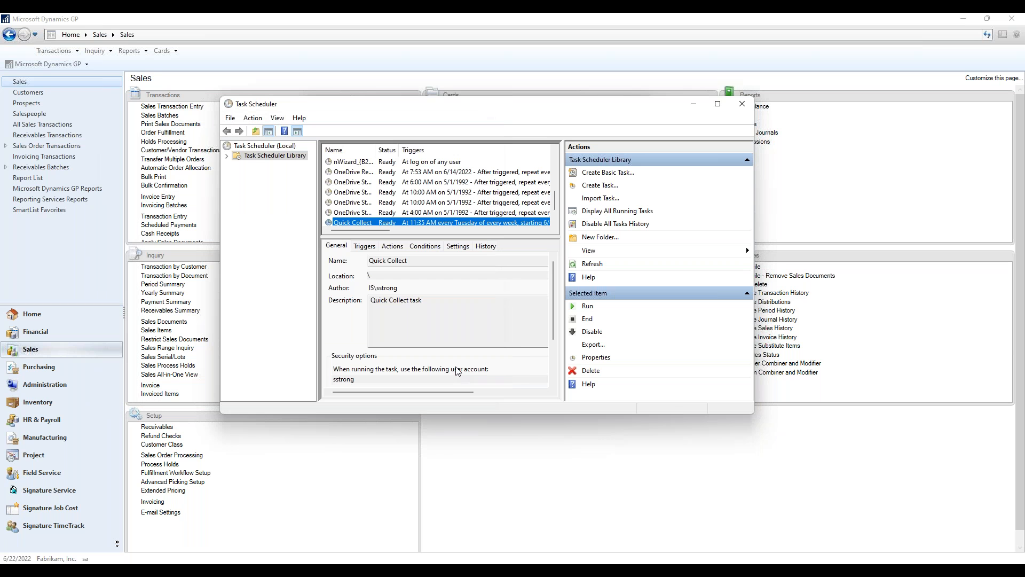
click(742, 104)
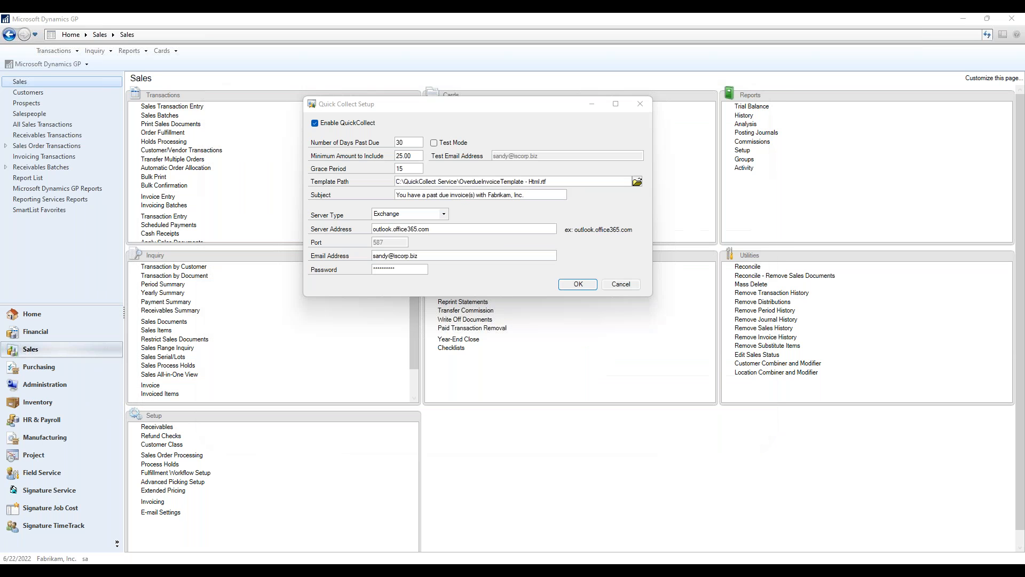
Review the past-due days, minimum amount, grace period and available server types in the Quick Collect setup
click(390, 105)
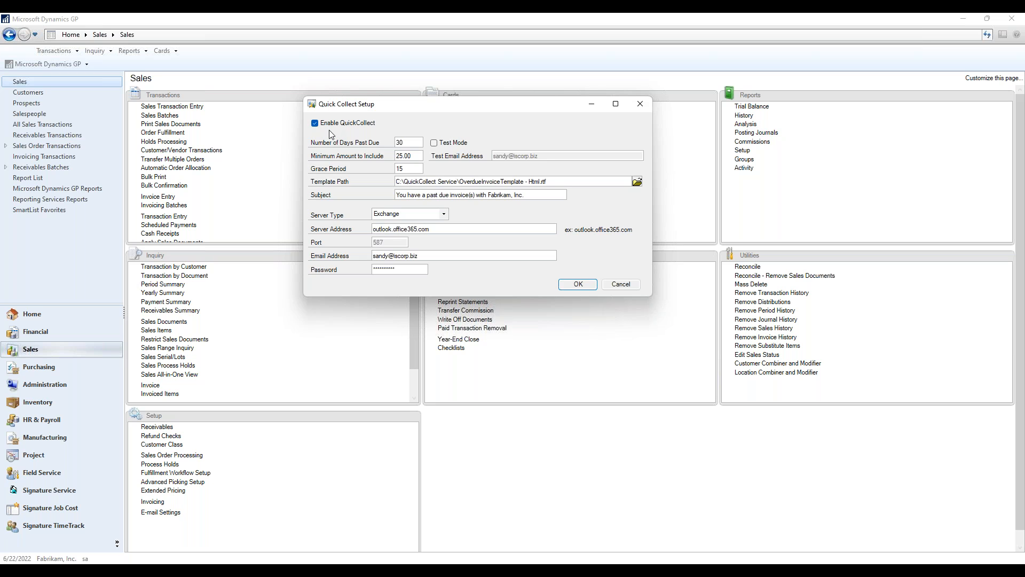
click(410, 142)
click(416, 155)
double_click(416, 168)
click(420, 169)
click(443, 213)
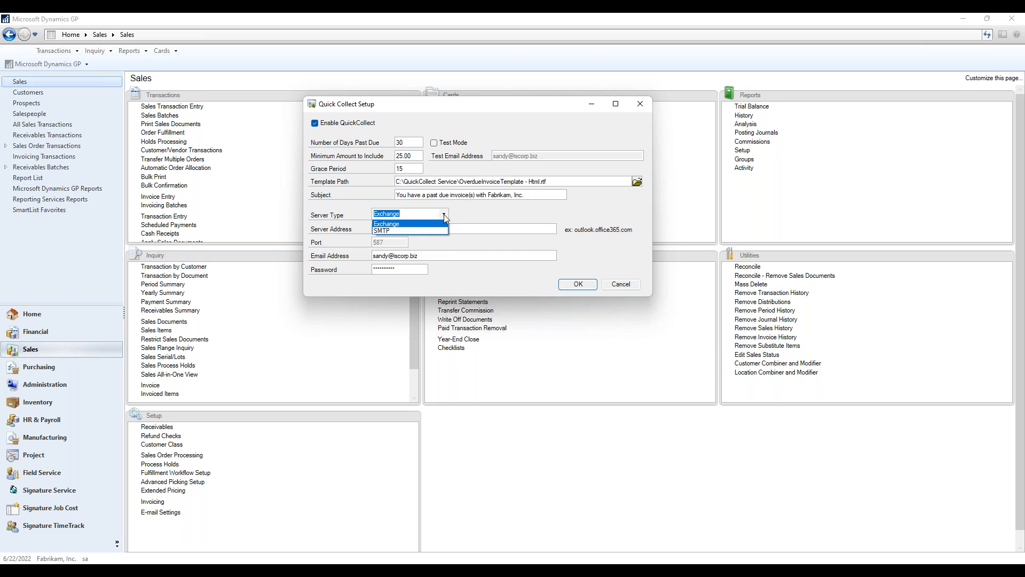
click(444, 213)
click(445, 229)
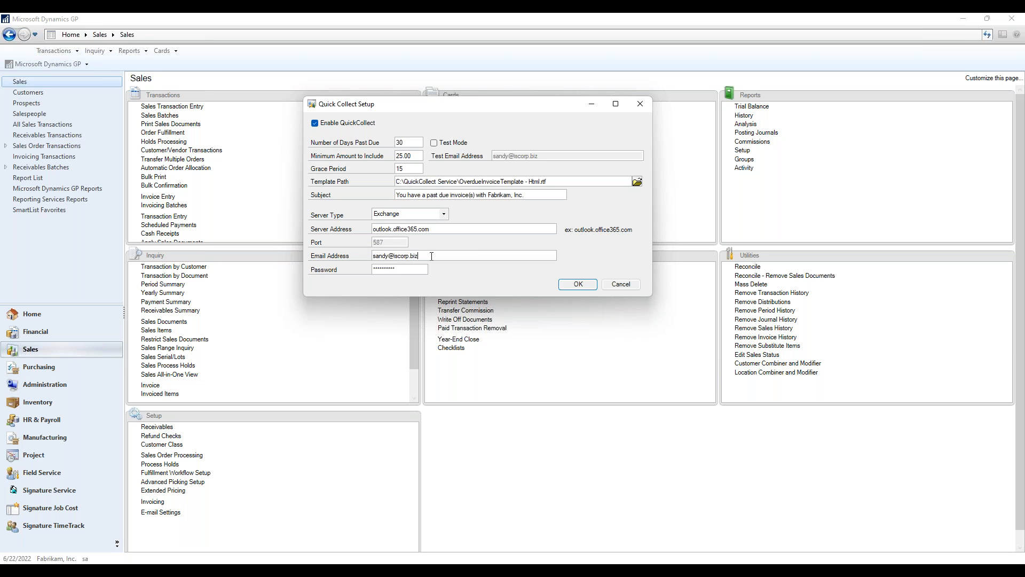
Try enabling Test Mode in the Quick Collect setup, check the test email address and disable the mode again
click(433, 143)
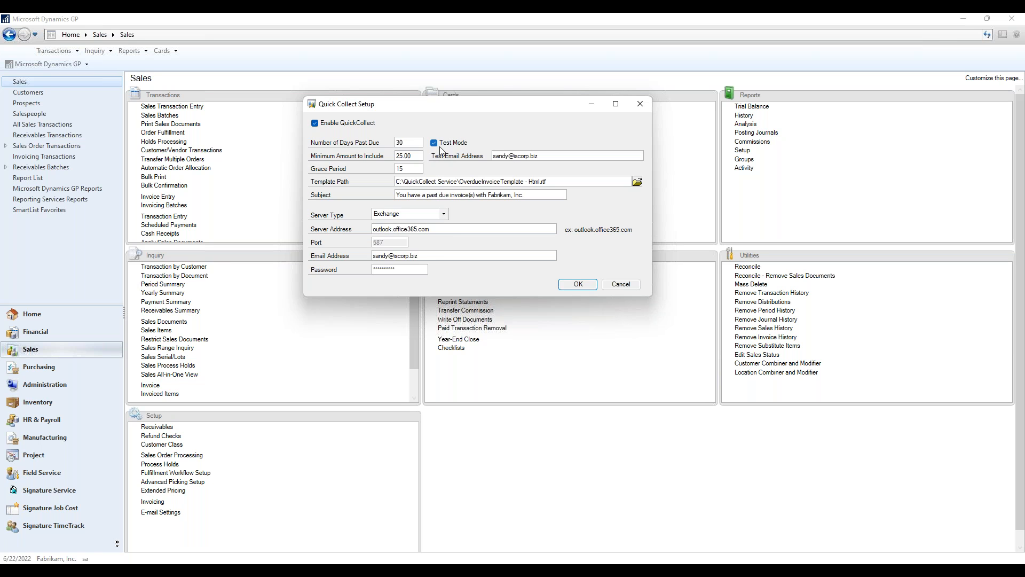
drag(545, 157, 503, 157)
click(544, 156)
click(433, 143)
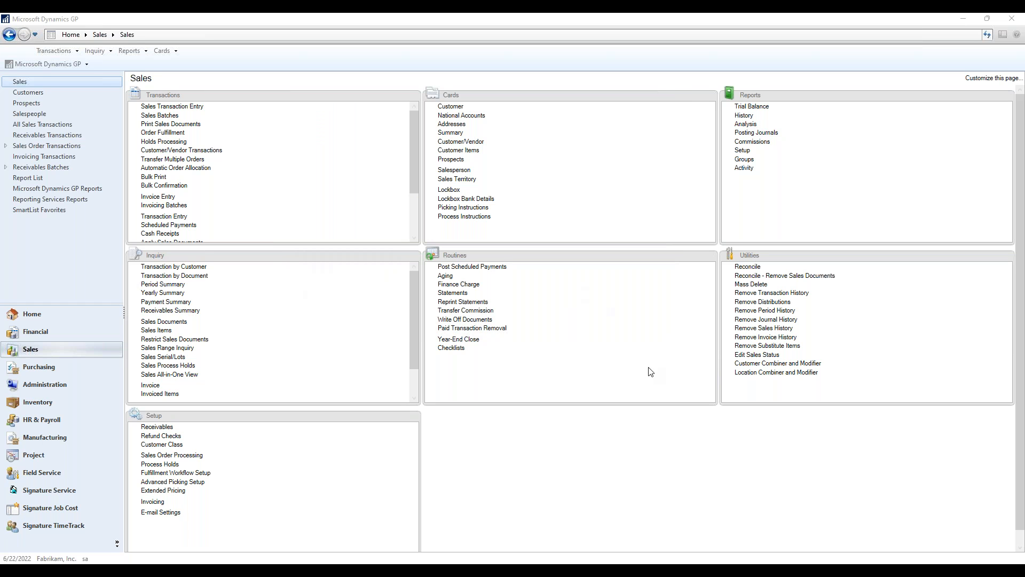
List the customers of class USA-MNWI-T4 in the Quick Collect Customer Exclude window
mouse_move(744, 556)
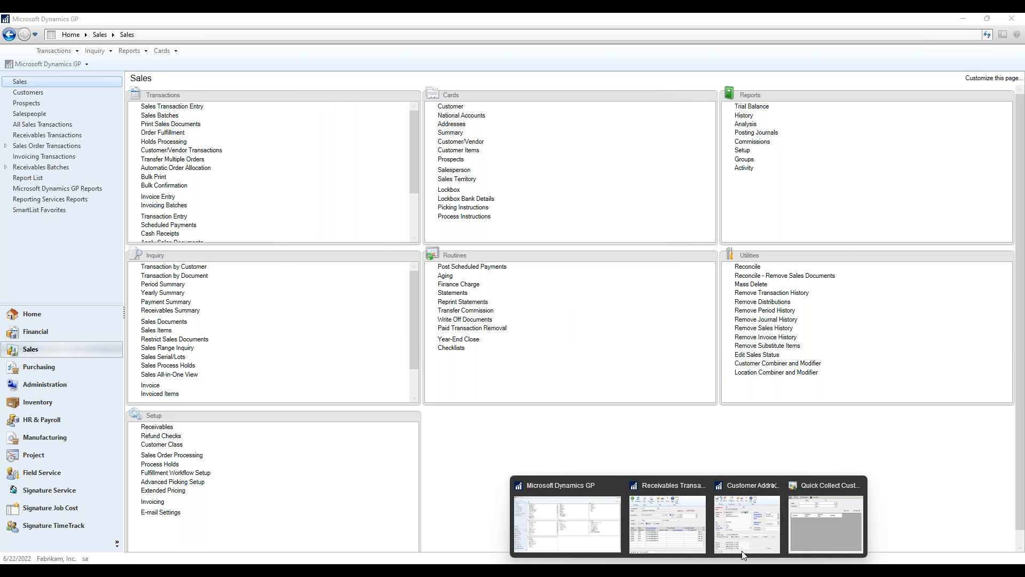
mouse_move(754, 530)
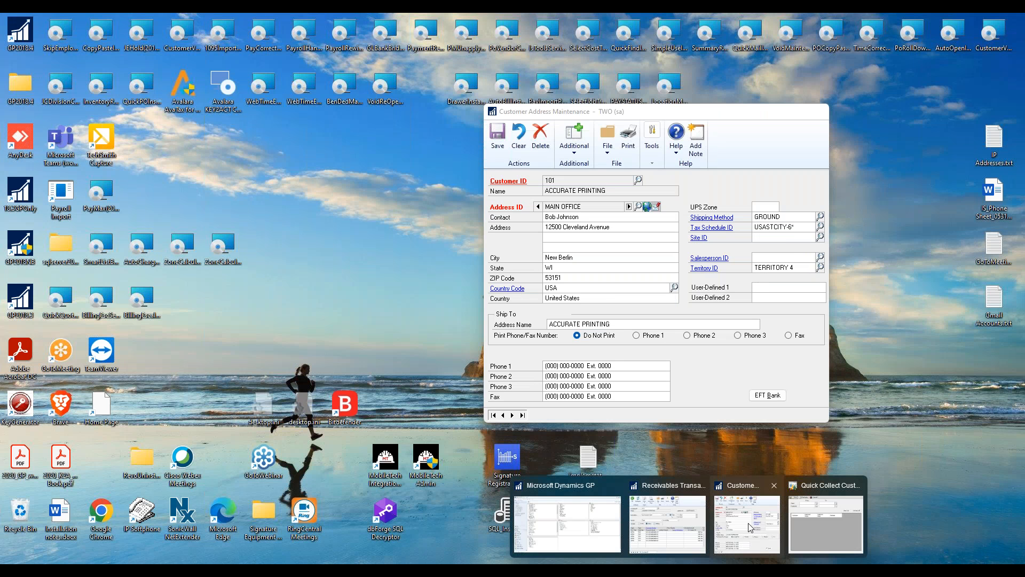
click(818, 522)
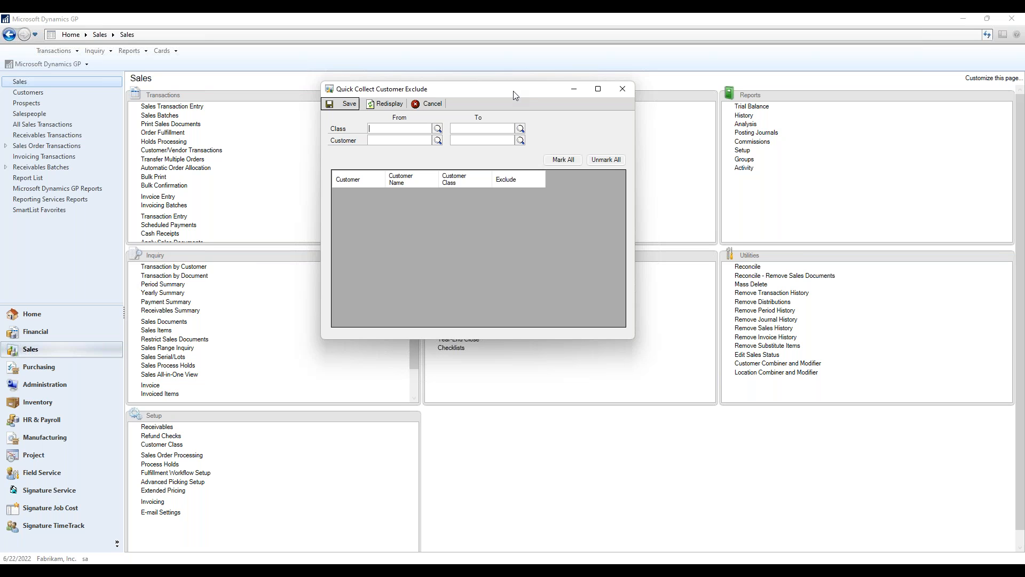
click(438, 130)
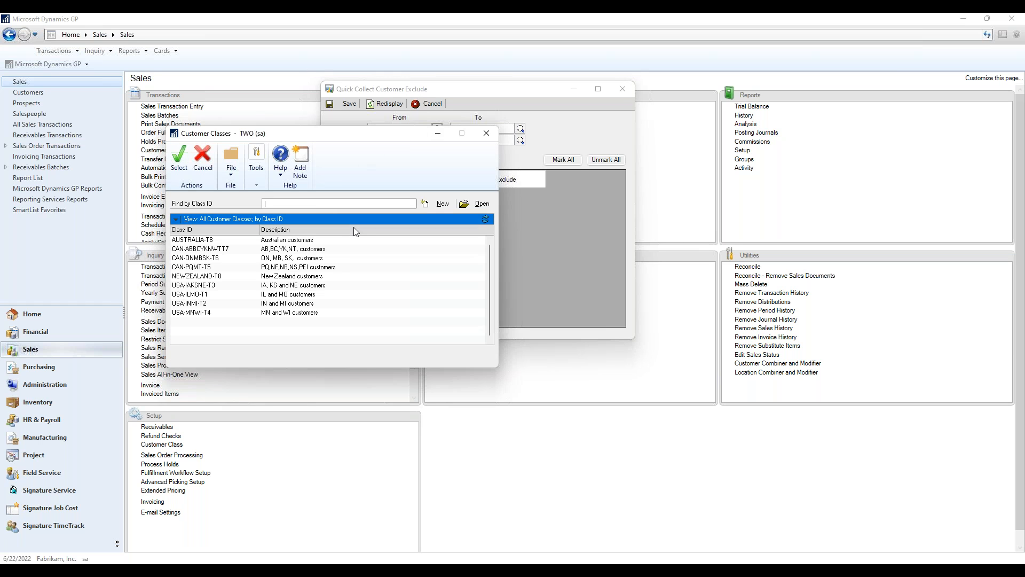
double_click(307, 314)
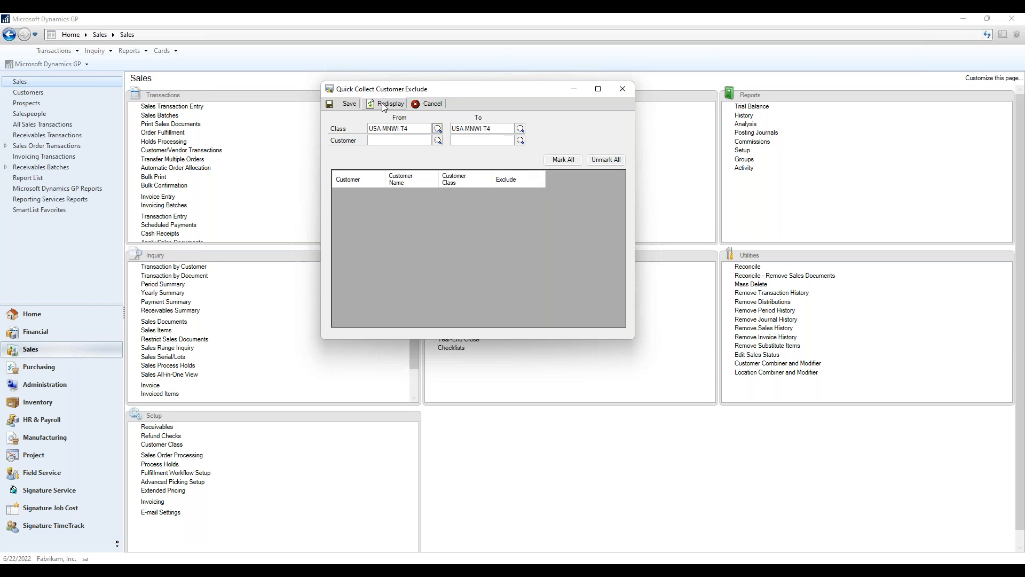
click(382, 106)
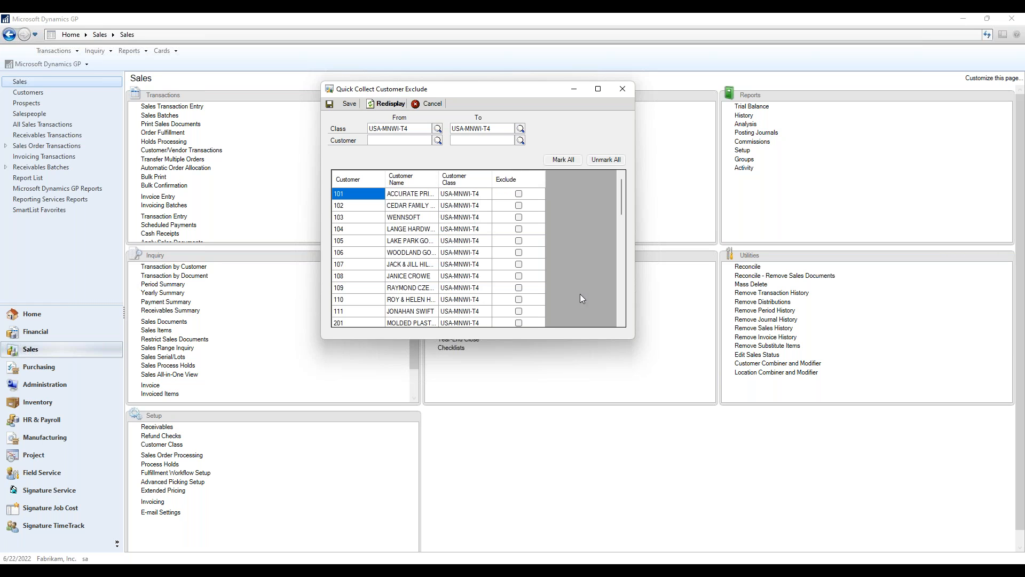
Try marking all listed customers as excluded and clear all the marks again
click(565, 159)
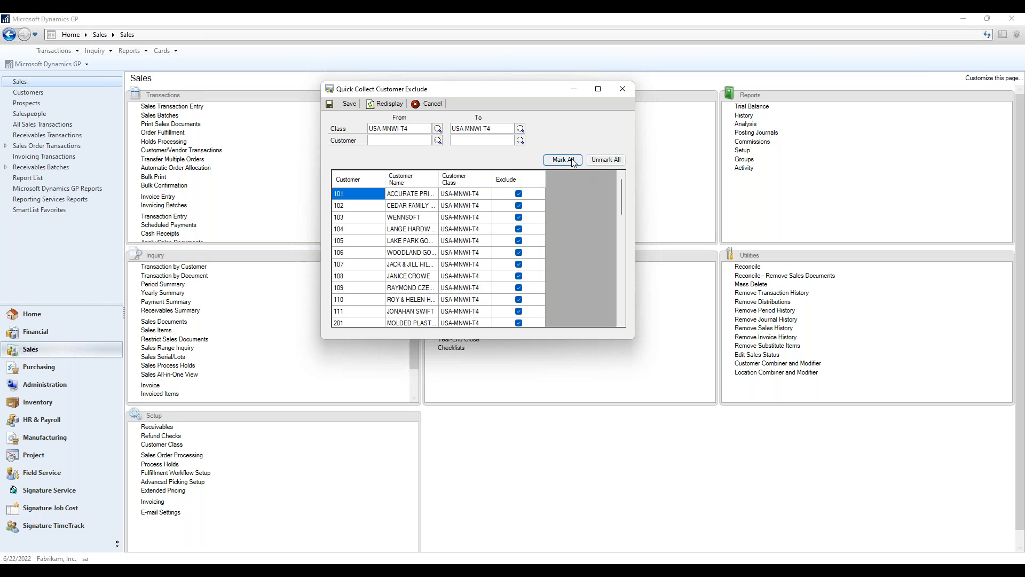
click(606, 160)
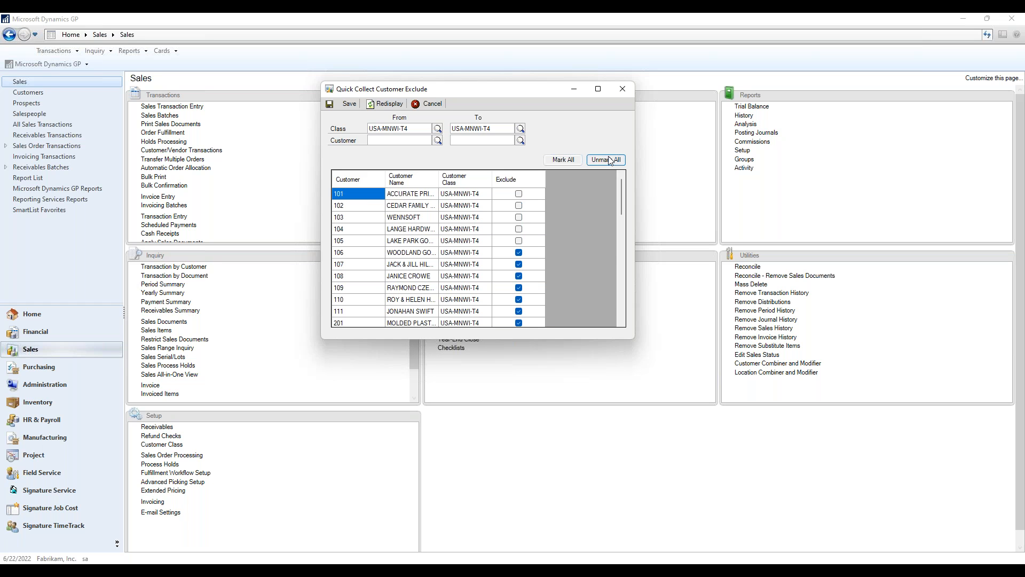
Exclude Byte Shop and the customer listed directly above Berry Medical, save the exclusions and close the window
click(621, 302)
click(621, 302)
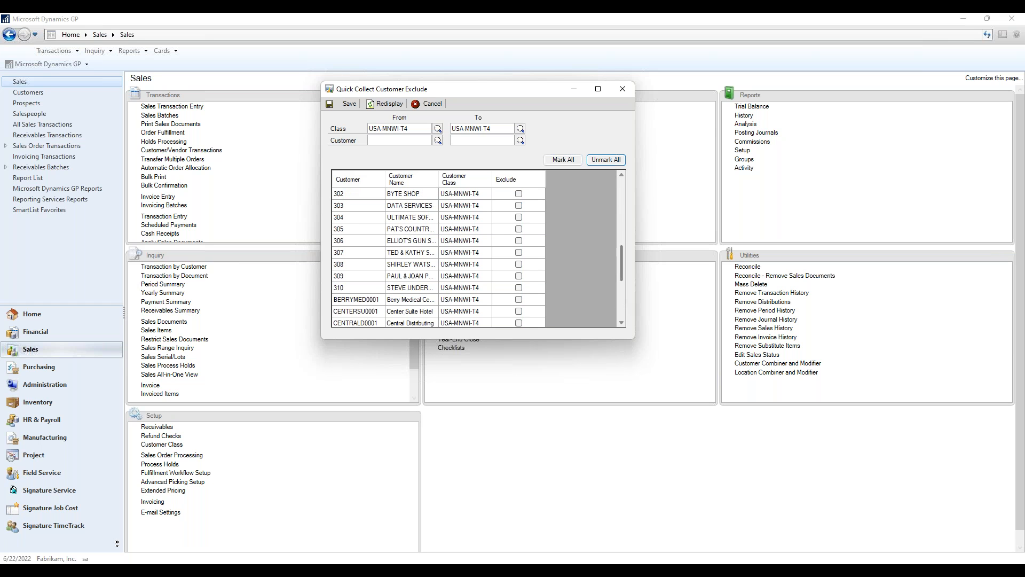
click(519, 194)
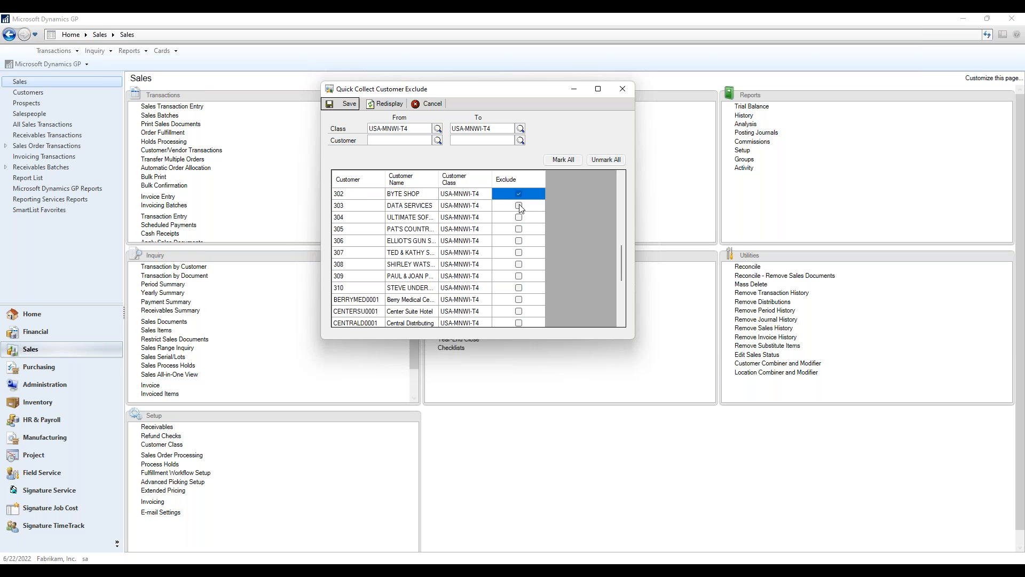
click(519, 288)
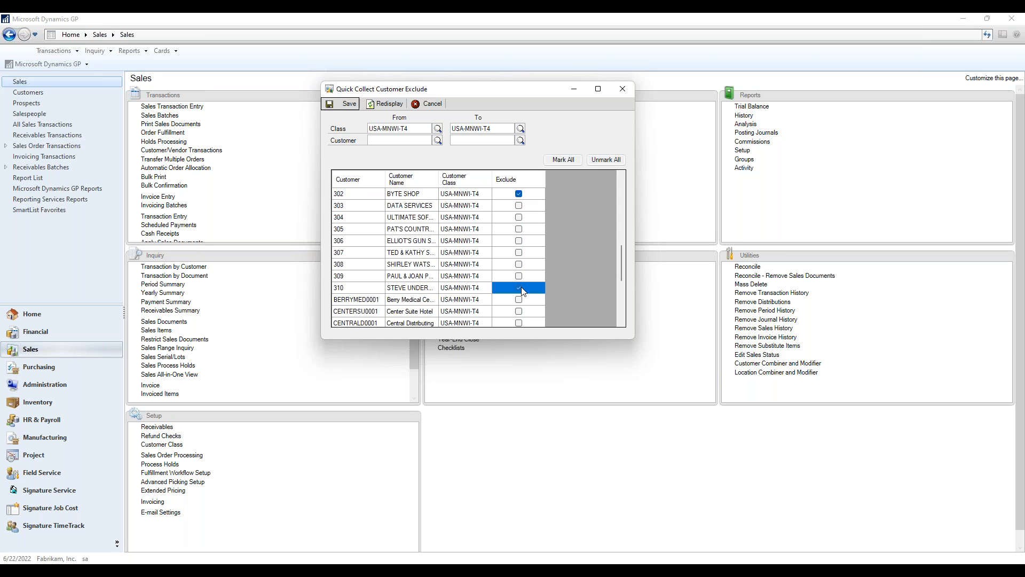
click(348, 105)
click(623, 90)
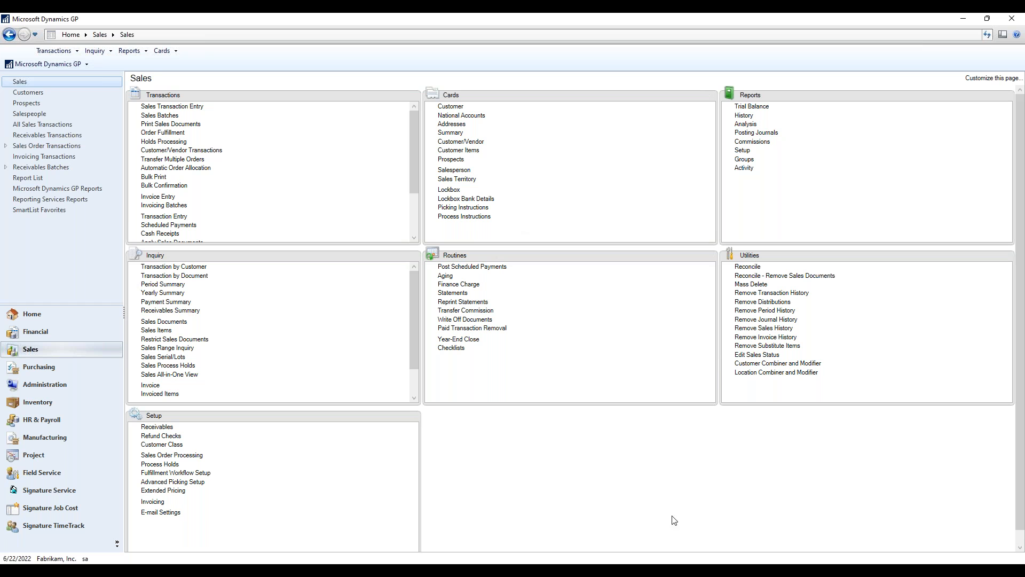
Check the contact on Accurate Printing's MAIN OFFICE address in Customer Address Maintenance
mouse_move(688, 570)
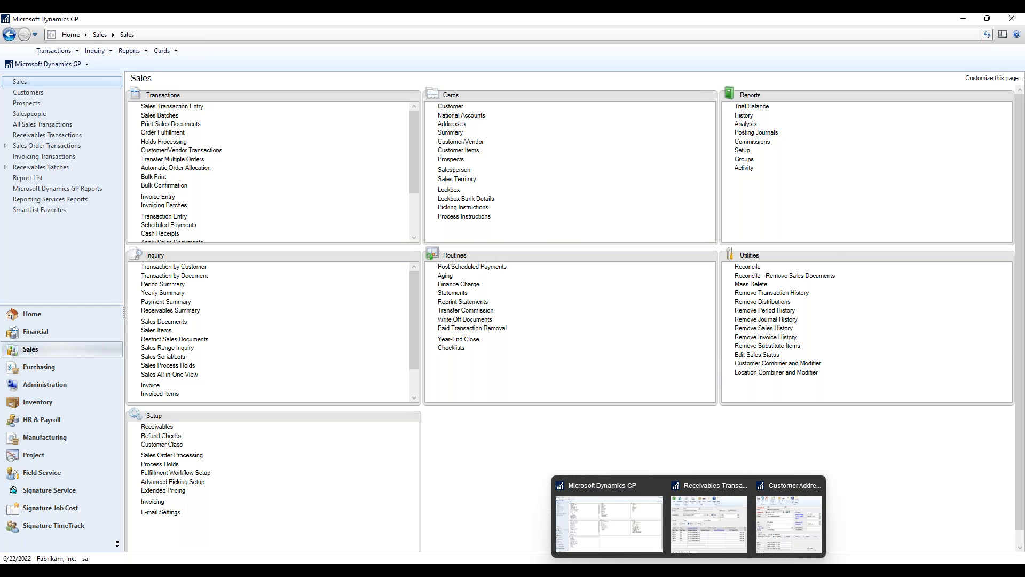
click(775, 522)
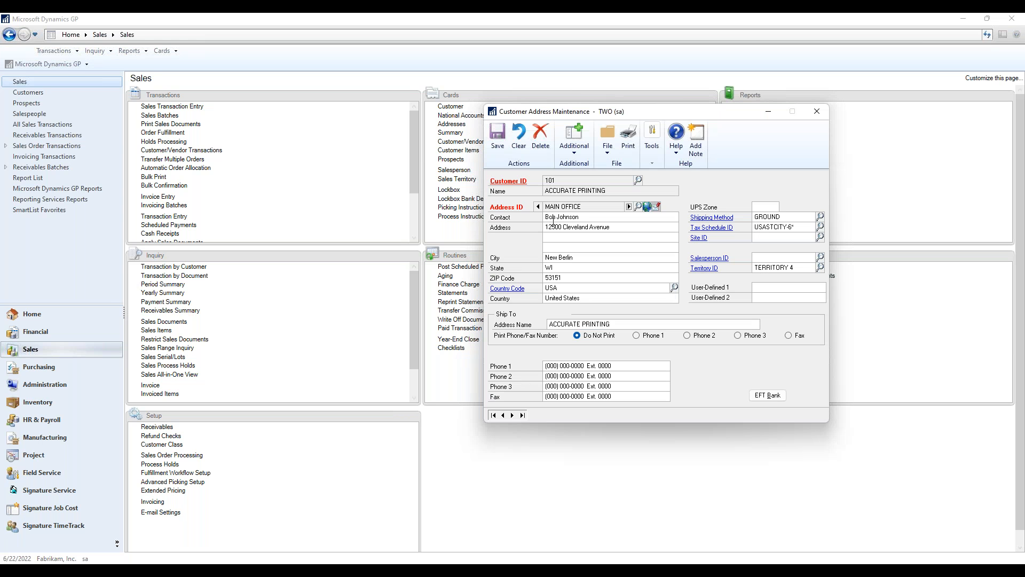
drag(576, 113, 528, 104)
click(538, 209)
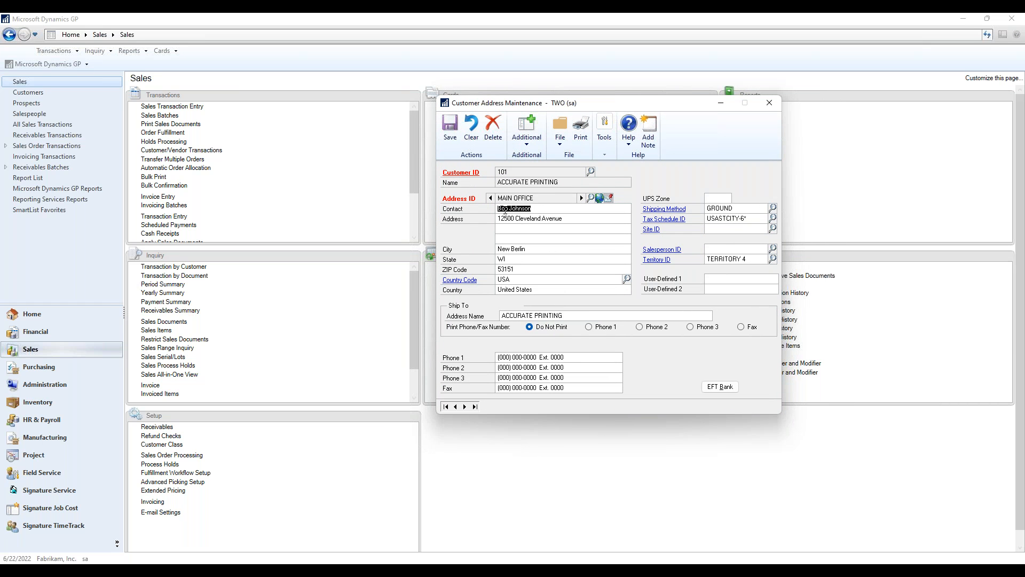
click(545, 210)
Check the To recipient in the Internet Information of Accurate Printing's MAIN OFFICE address and close the customer windows
click(600, 198)
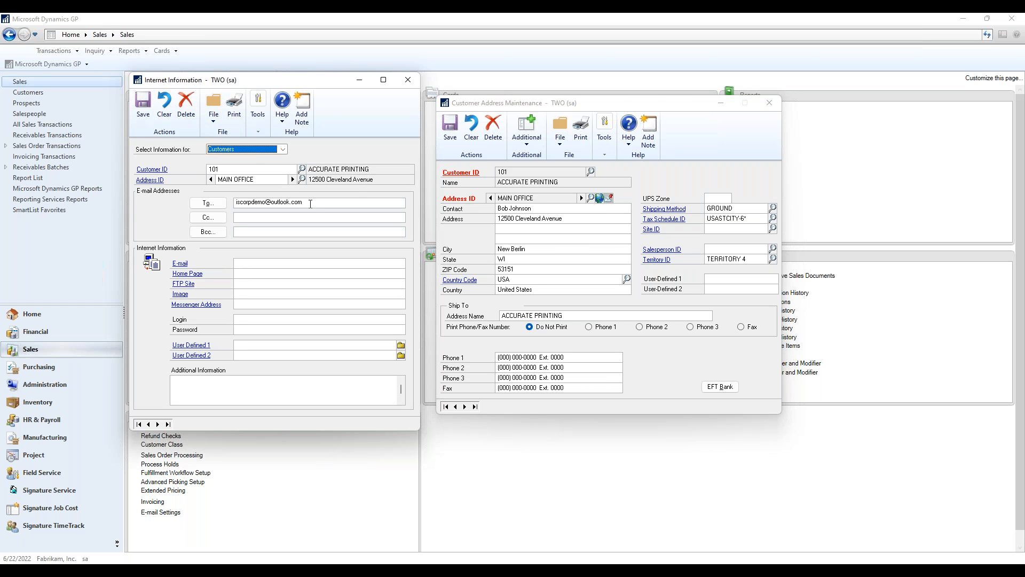
click(312, 203)
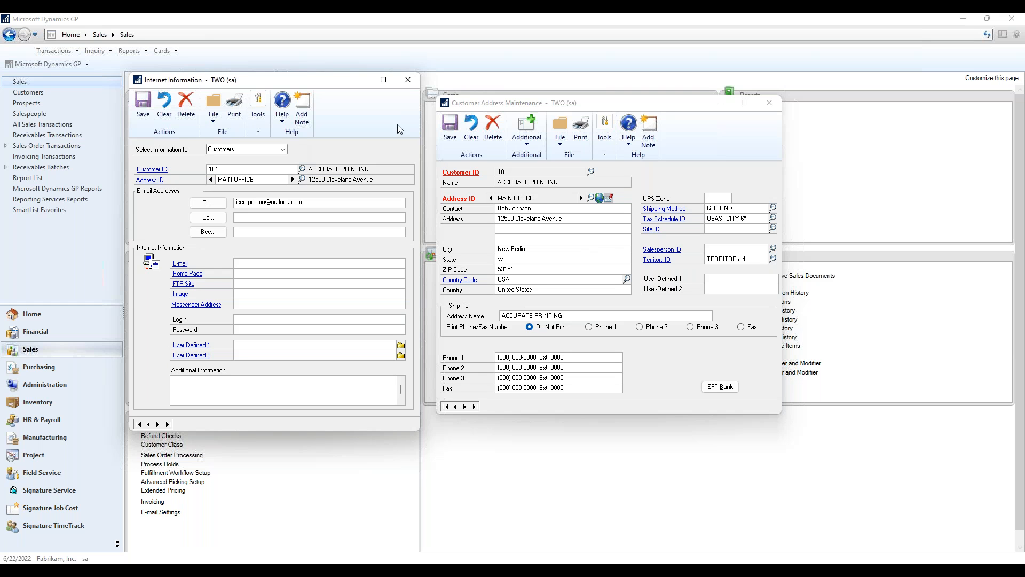
click(408, 85)
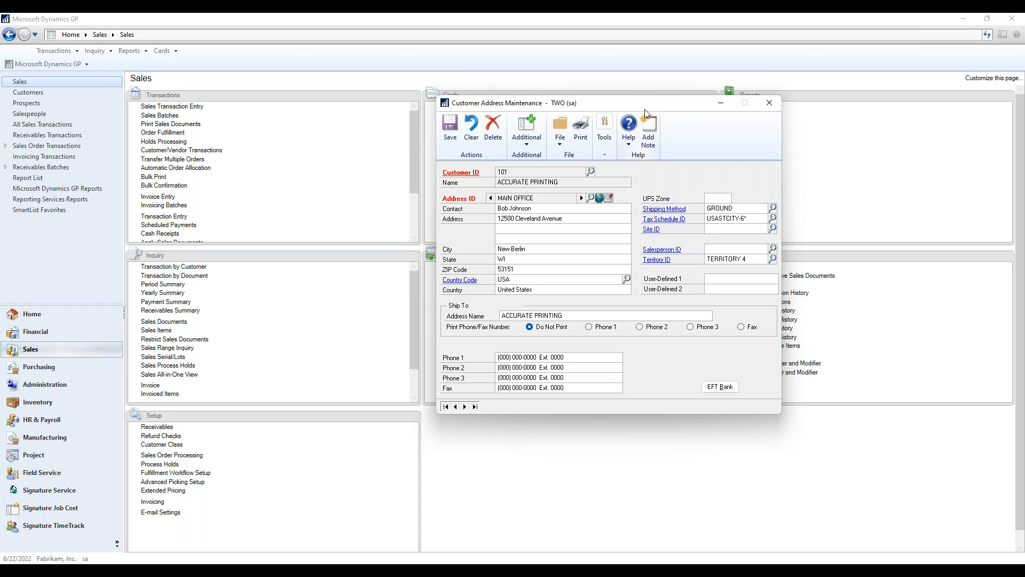
drag(642, 109, 633, 107)
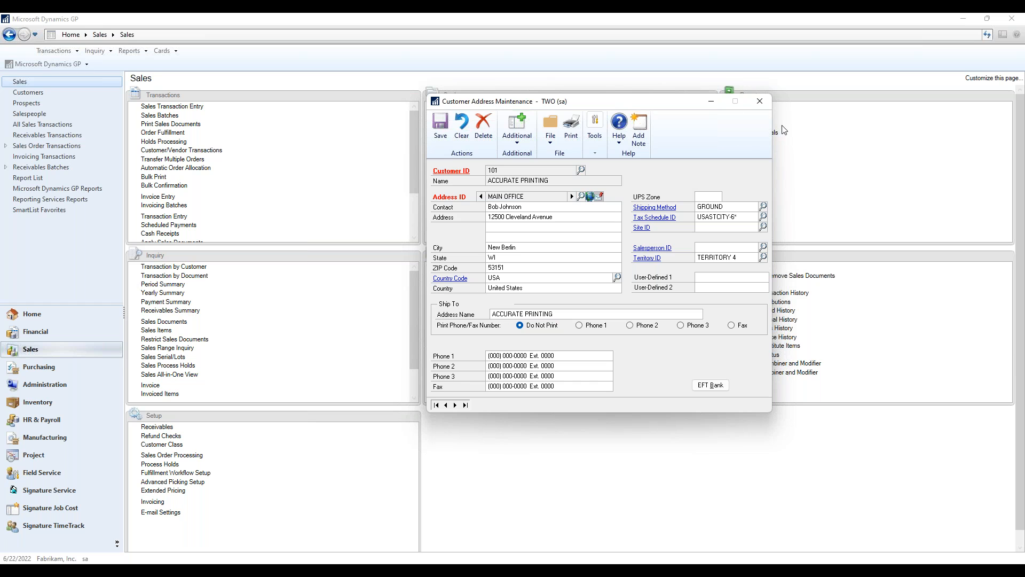
click(761, 109)
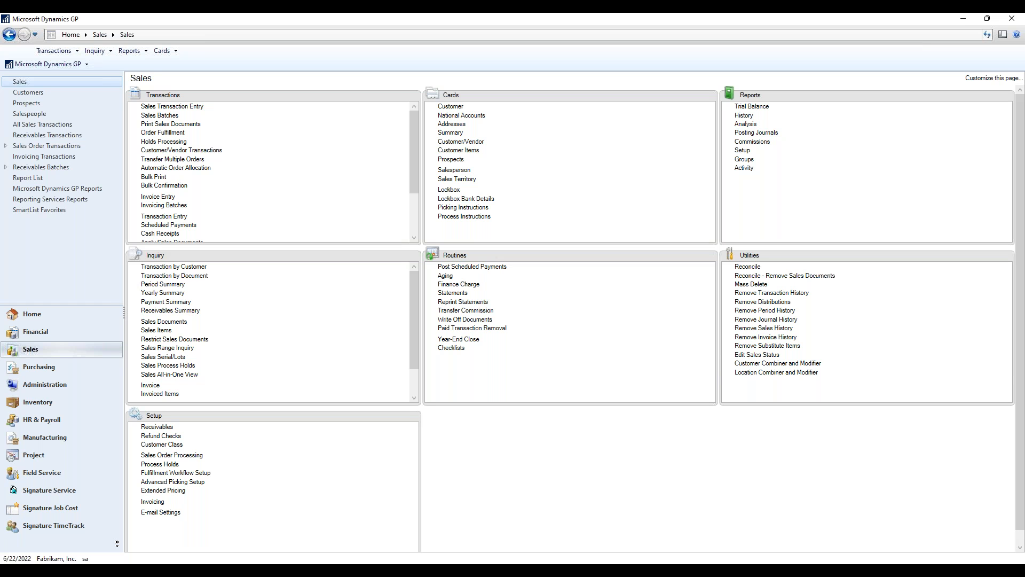
Run ISQuickCollectService.exe from the C:\QuickCollect Service folder and put the folder window away
mouse_move(406, 555)
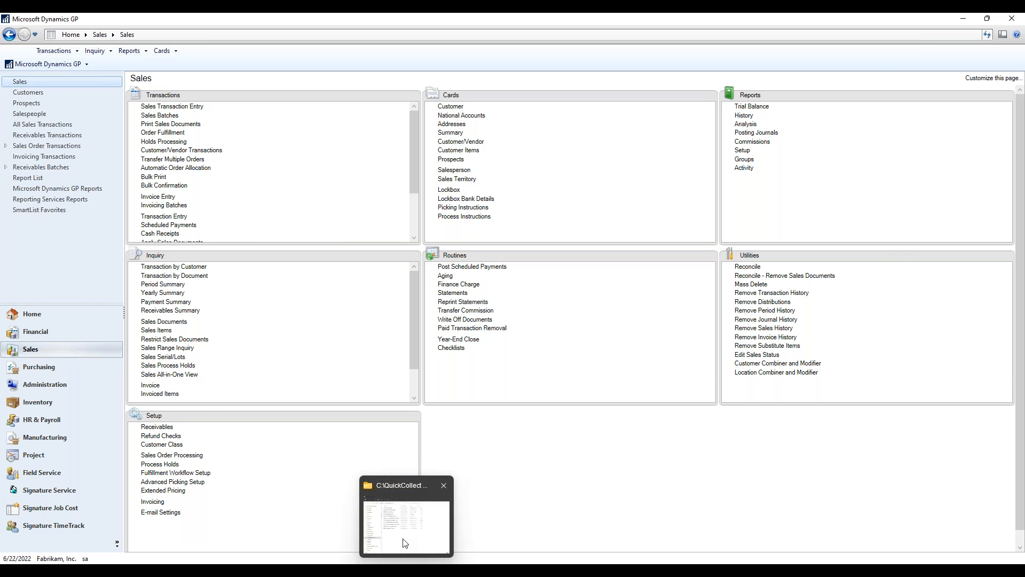
click(404, 542)
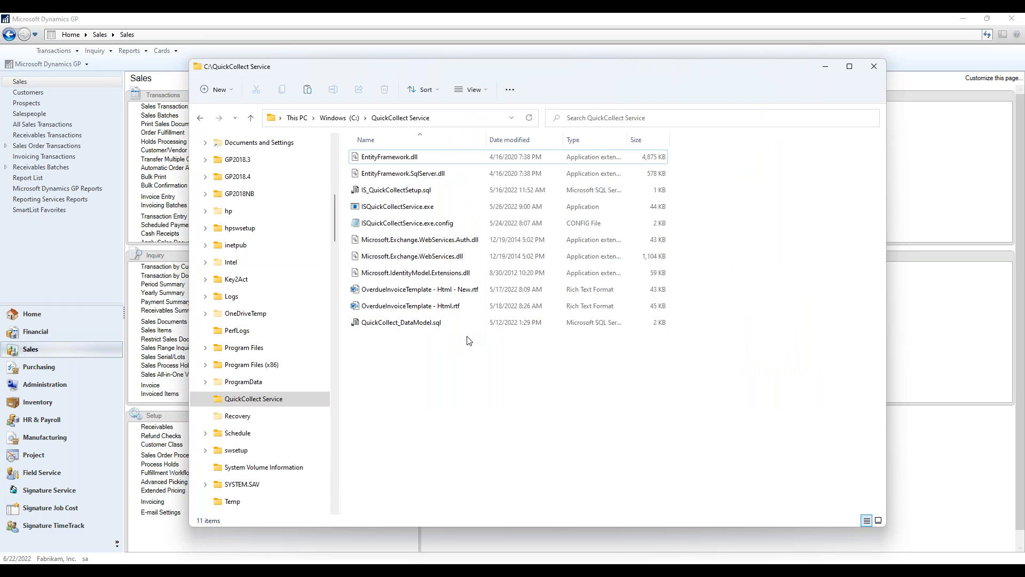
double_click(421, 209)
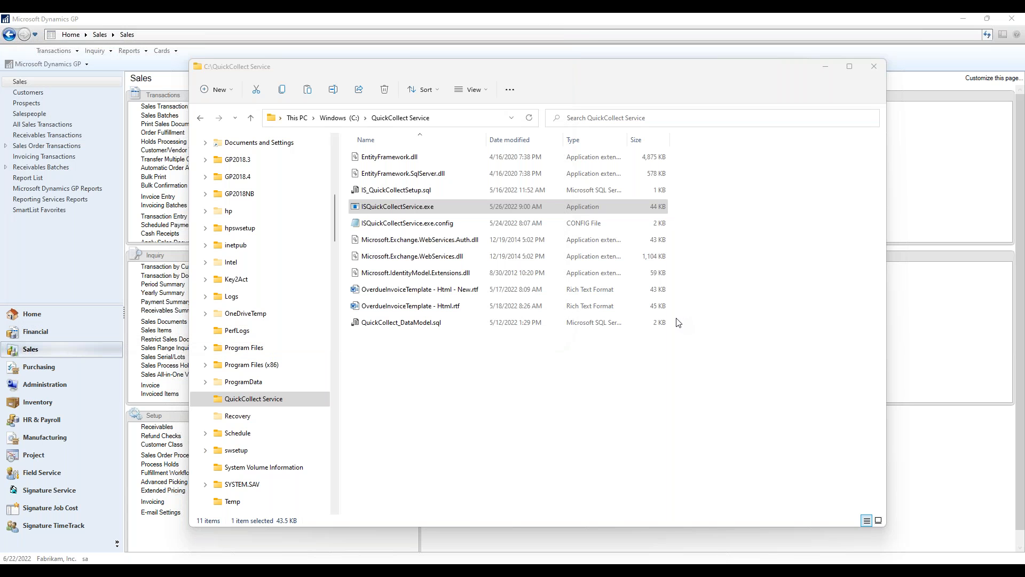
click(826, 67)
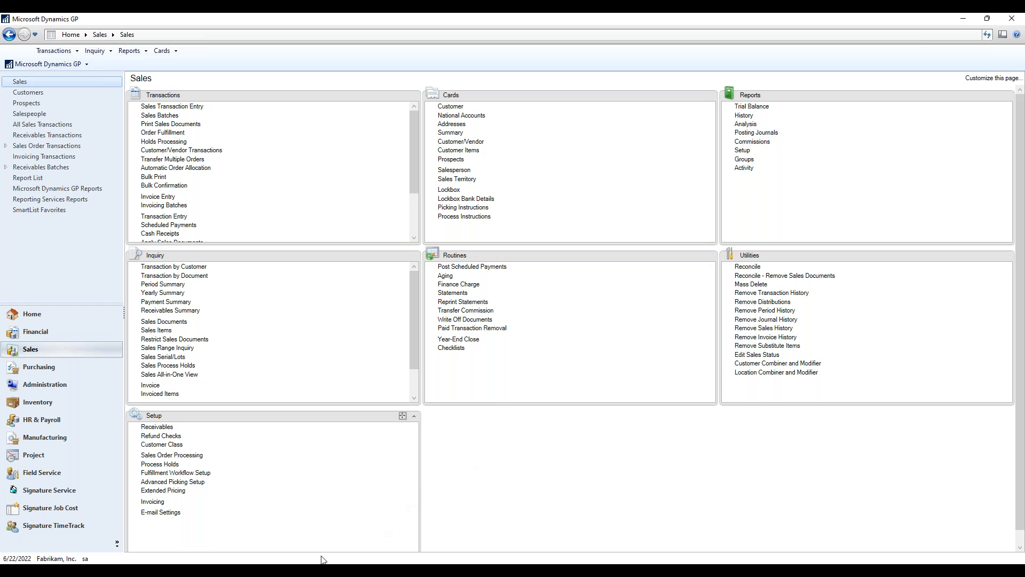
Switch to Outlook and display the newest messages in the Inbox
mouse_move(313, 570)
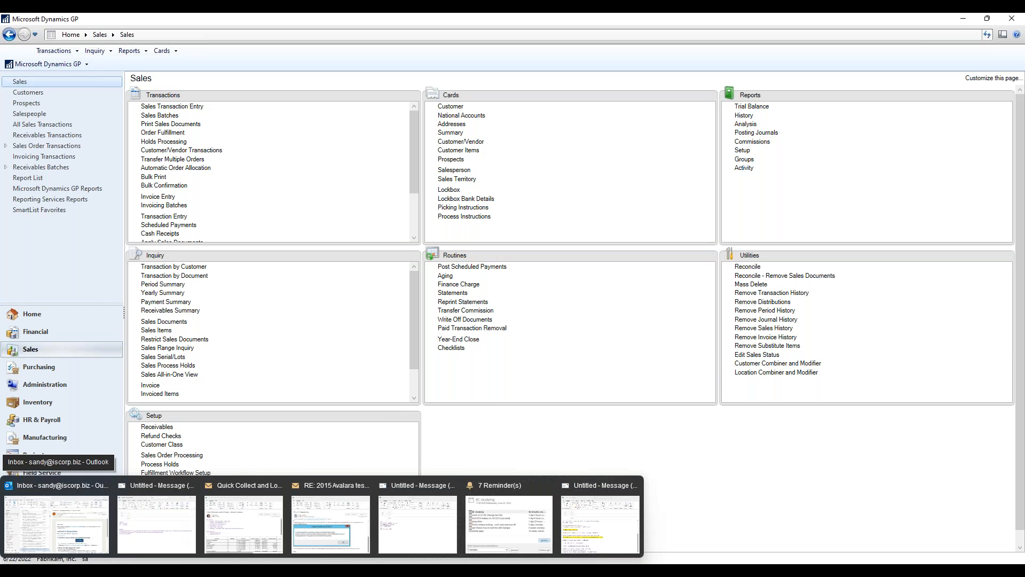
click(88, 526)
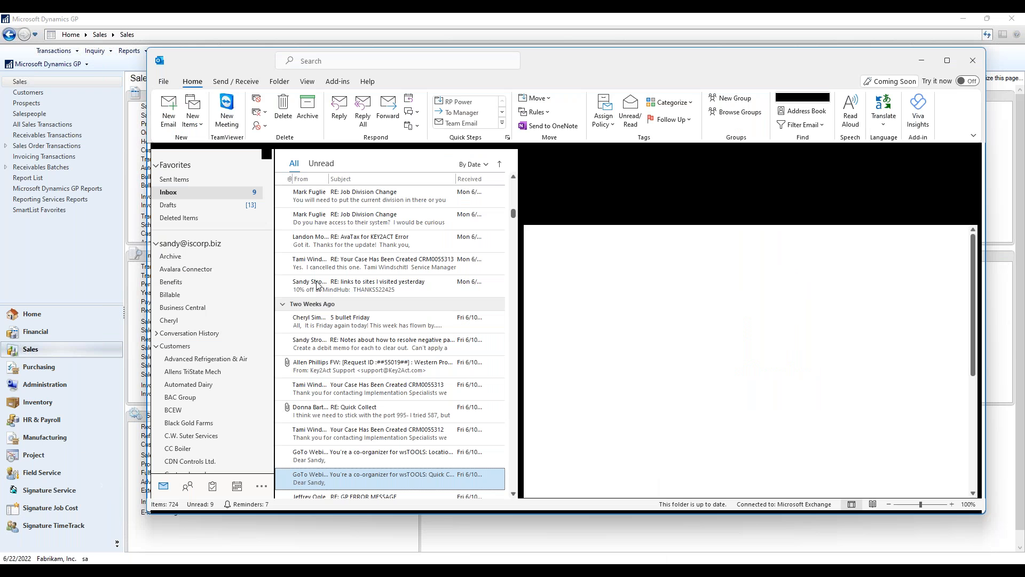
click(177, 192)
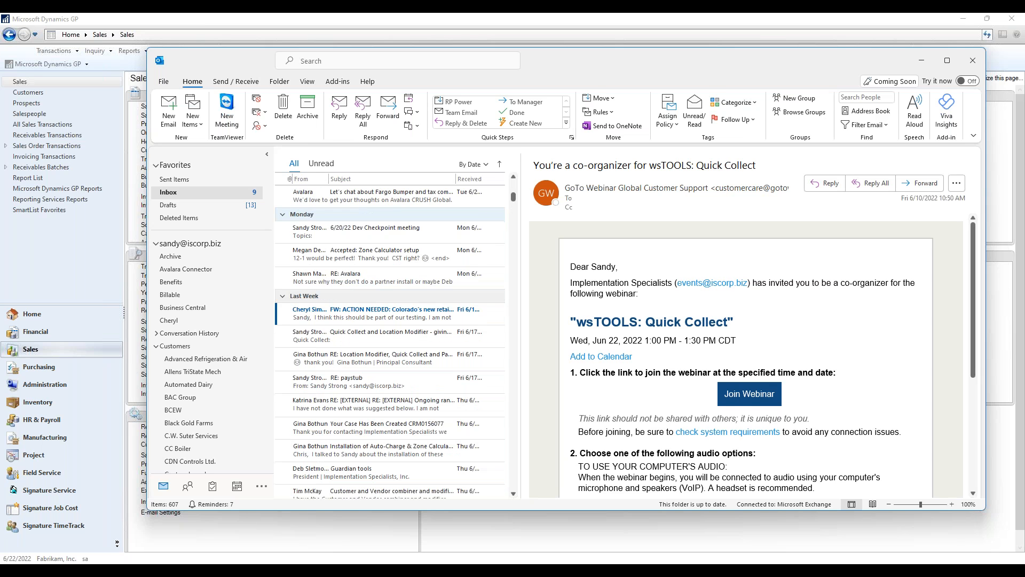
scroll(475, 220, up, 5)
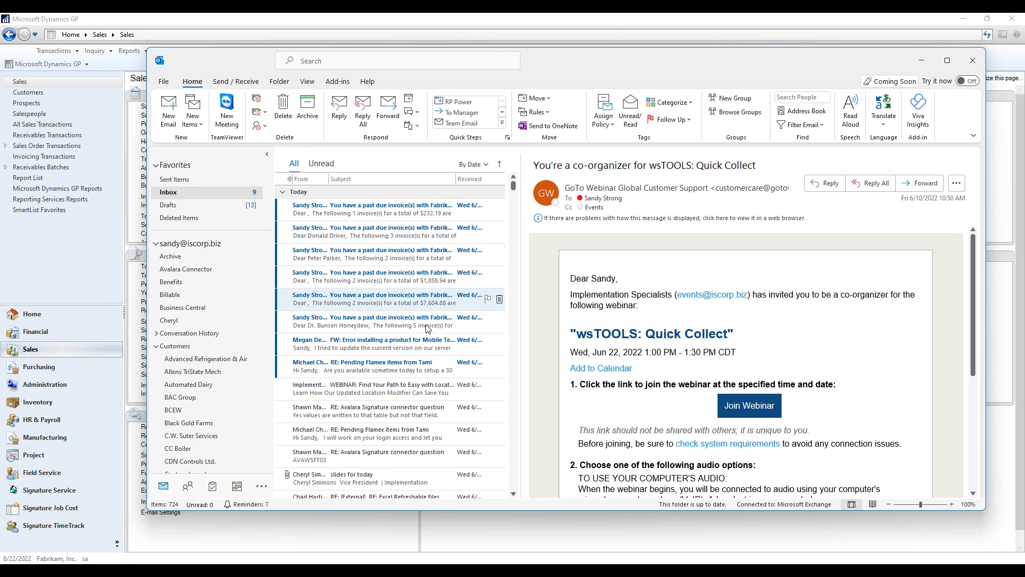
Open the past due email listing five invoices in its own window and review its greeting, invoice table and closing text
click(398, 326)
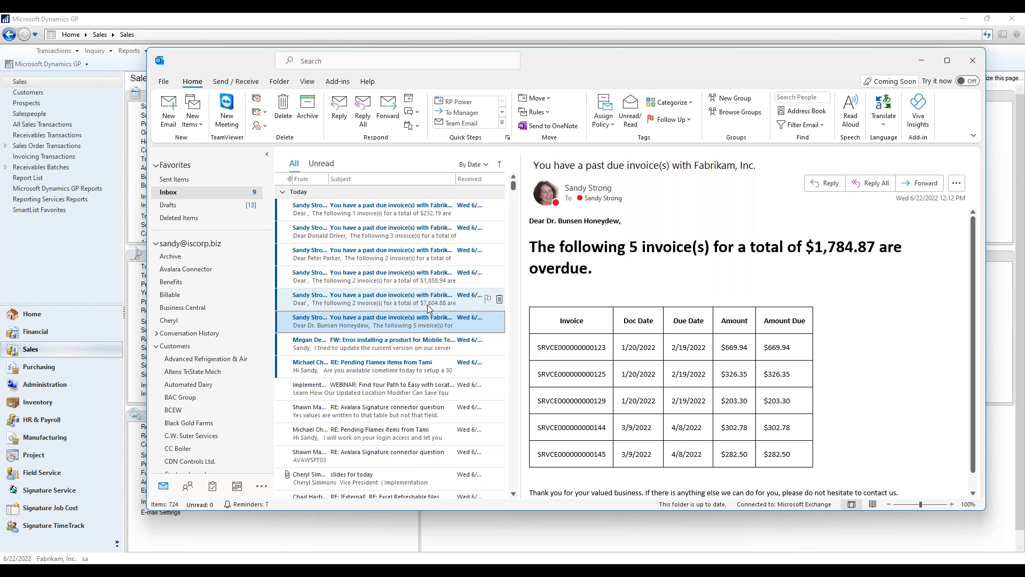
scroll(565, 346, down, 1)
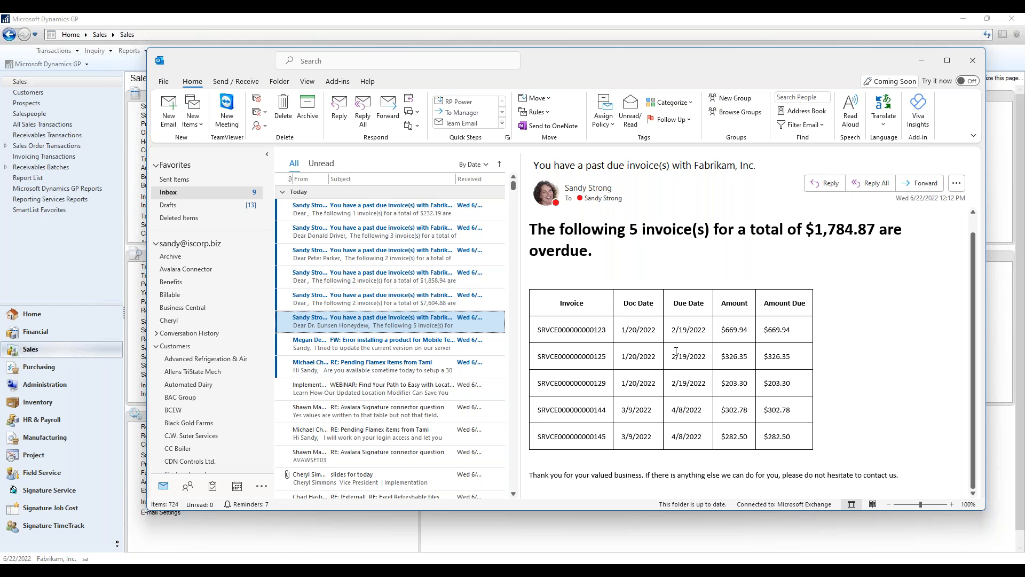
double_click(401, 324)
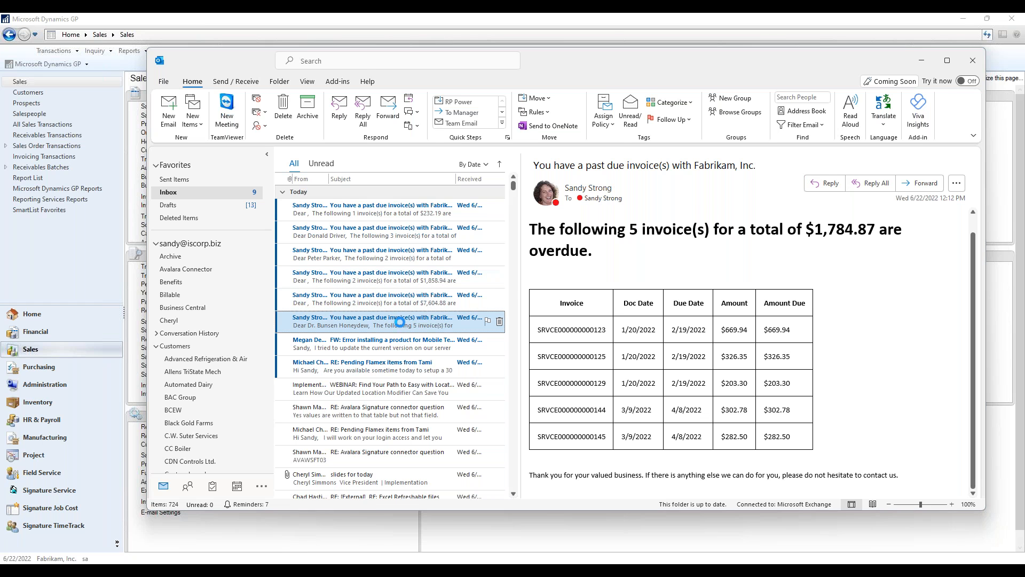
scroll(711, 288, down, 1)
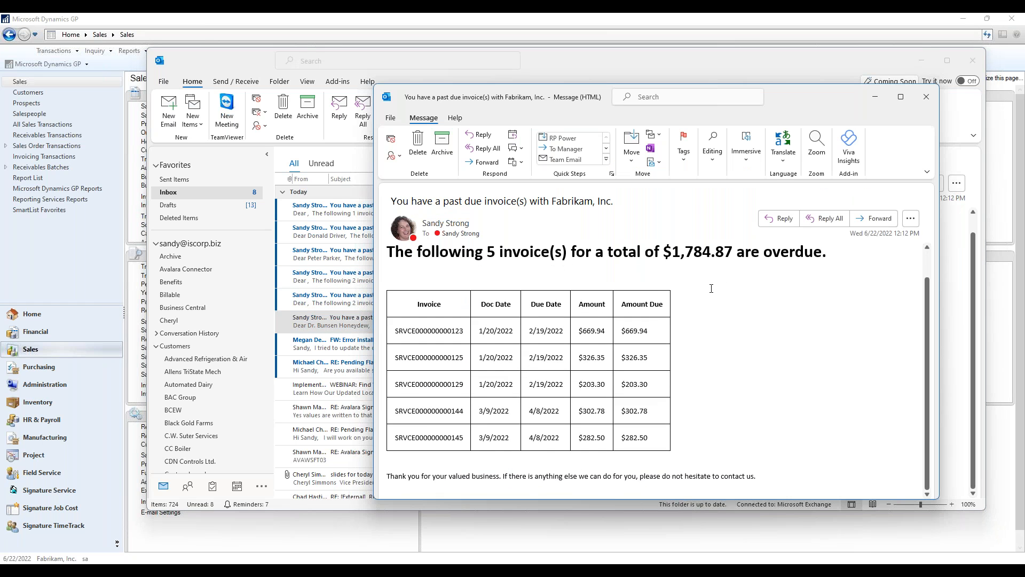
scroll(711, 289, up, 2)
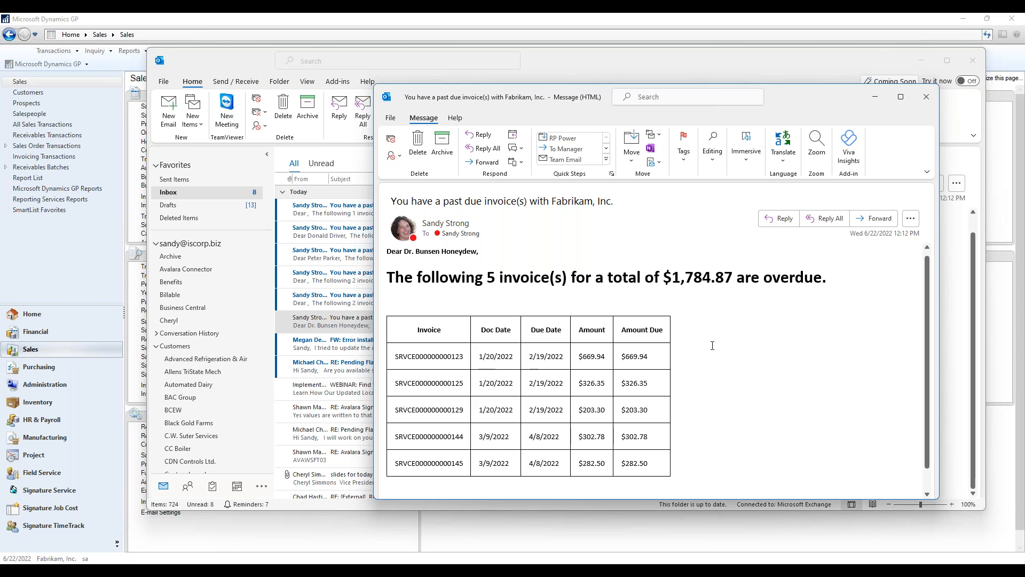
Place Accurate Printing's Receivables Transaction Inquiry beside the past due email and compare the open invoices with the emailed table
mouse_move(688, 573)
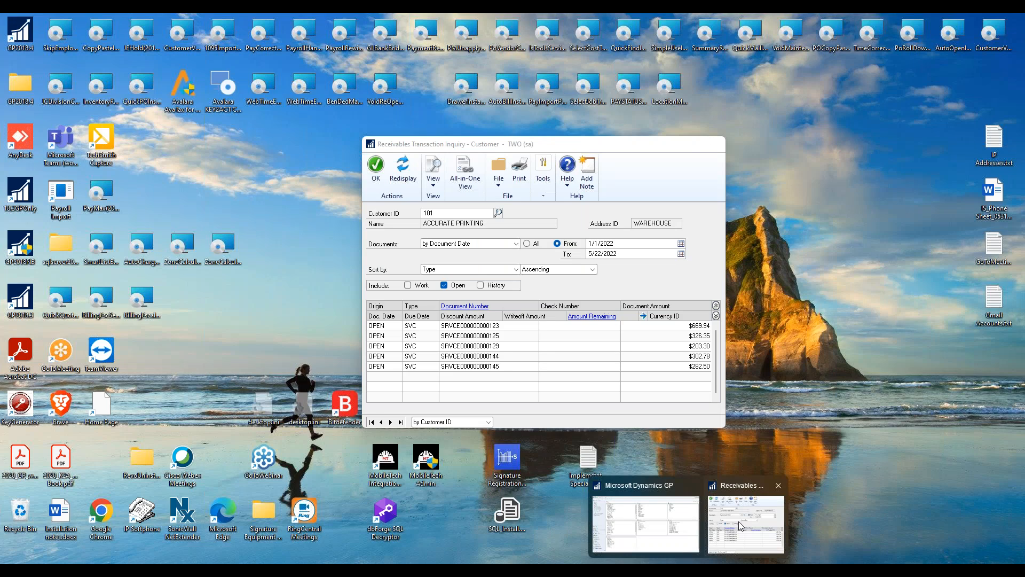
click(738, 521)
drag(591, 151, 308, 154)
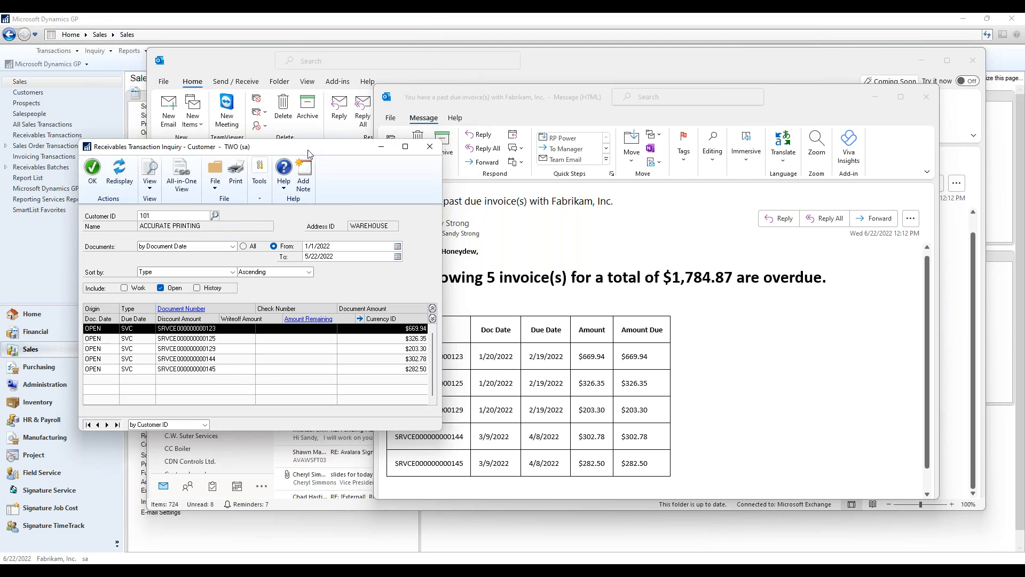
drag(799, 110, 870, 78)
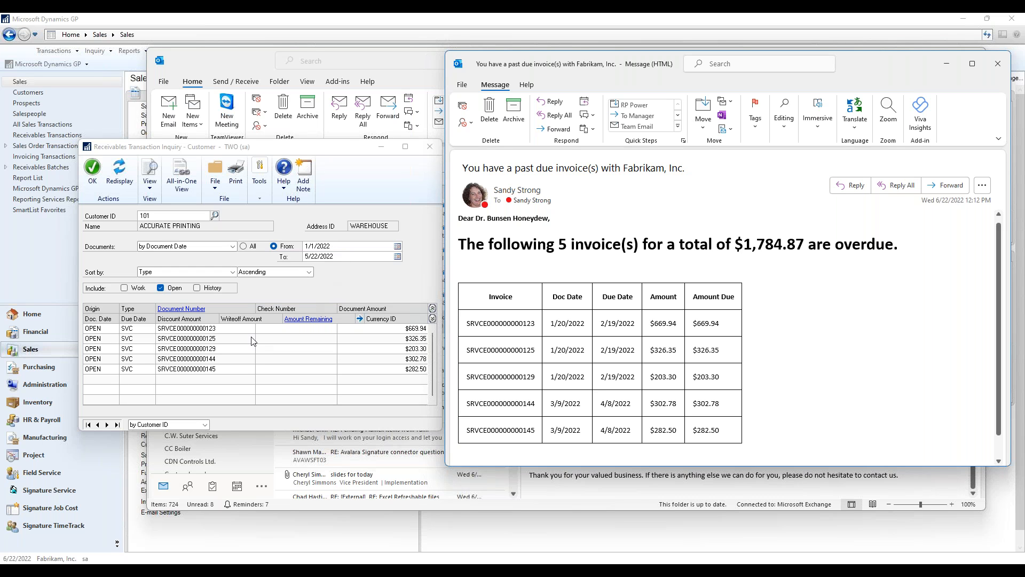
drag(657, 66, 684, 58)
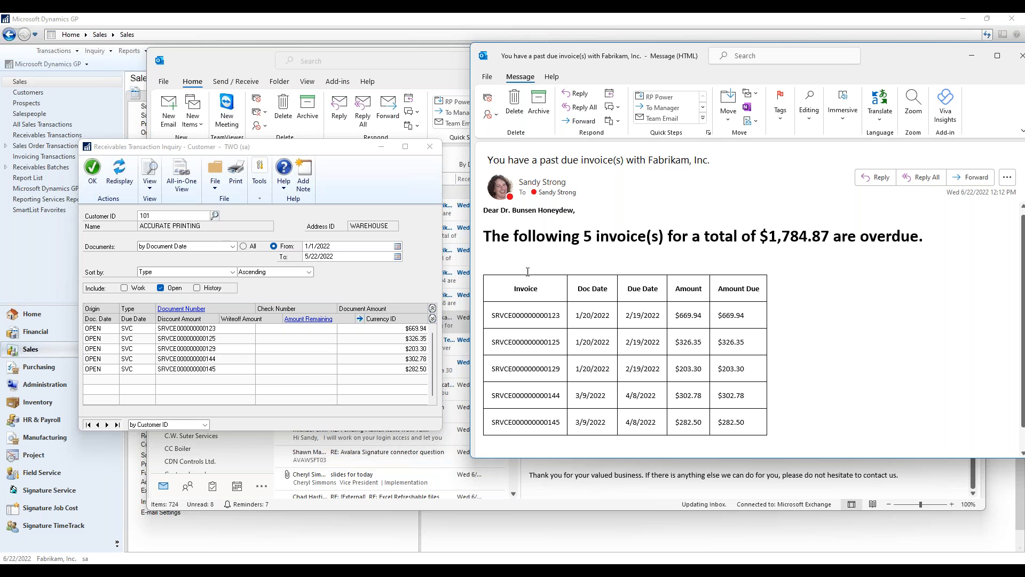
scroll(813, 293, down, 1)
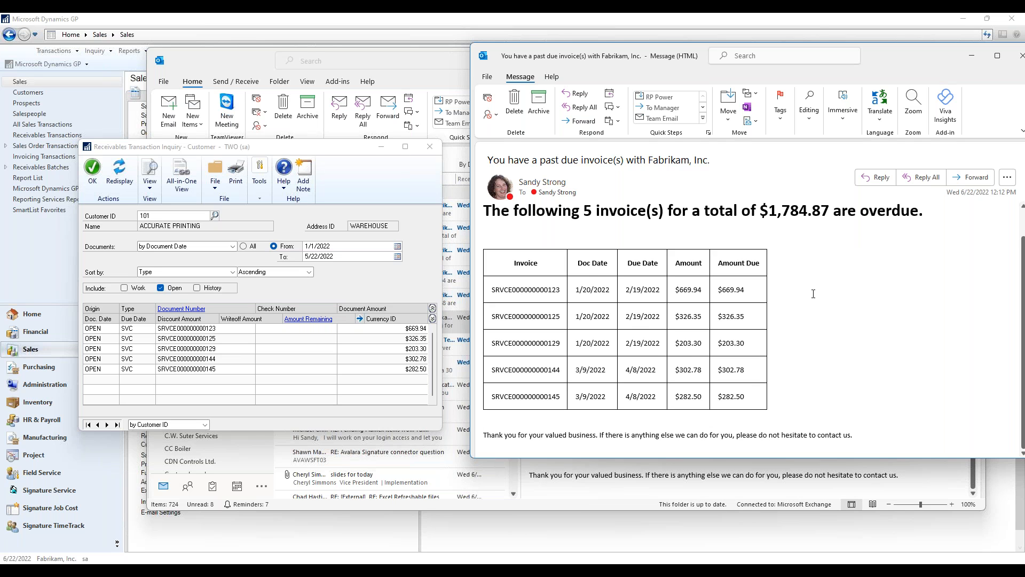
scroll(813, 294, up, 1)
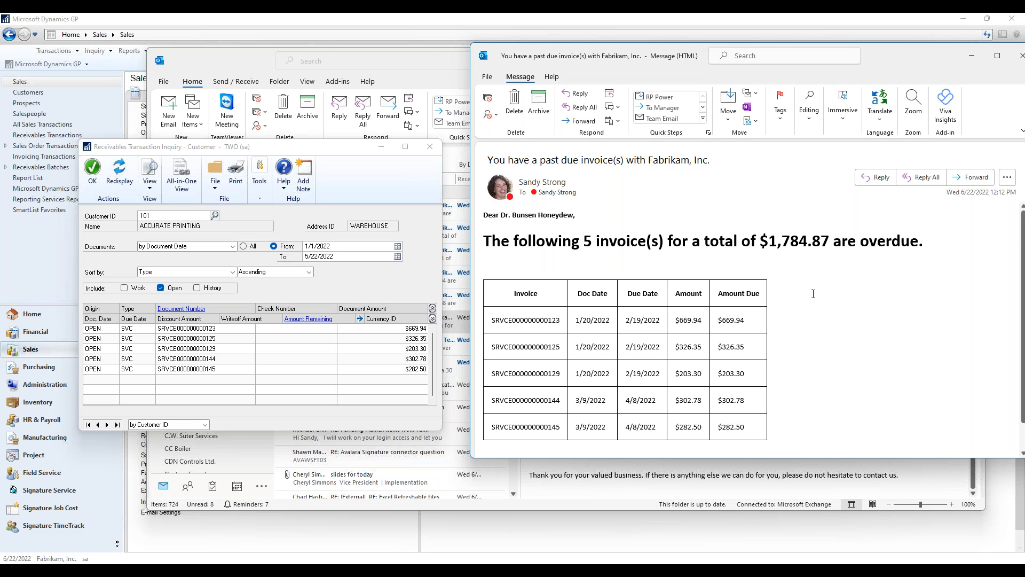
scroll(813, 294, down, 1)
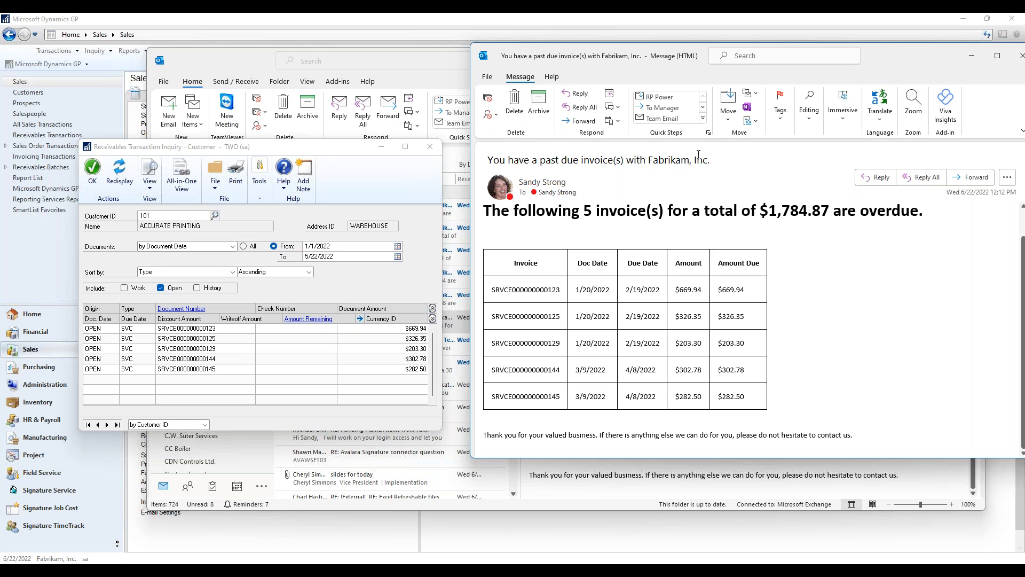
drag(883, 50, 831, 62)
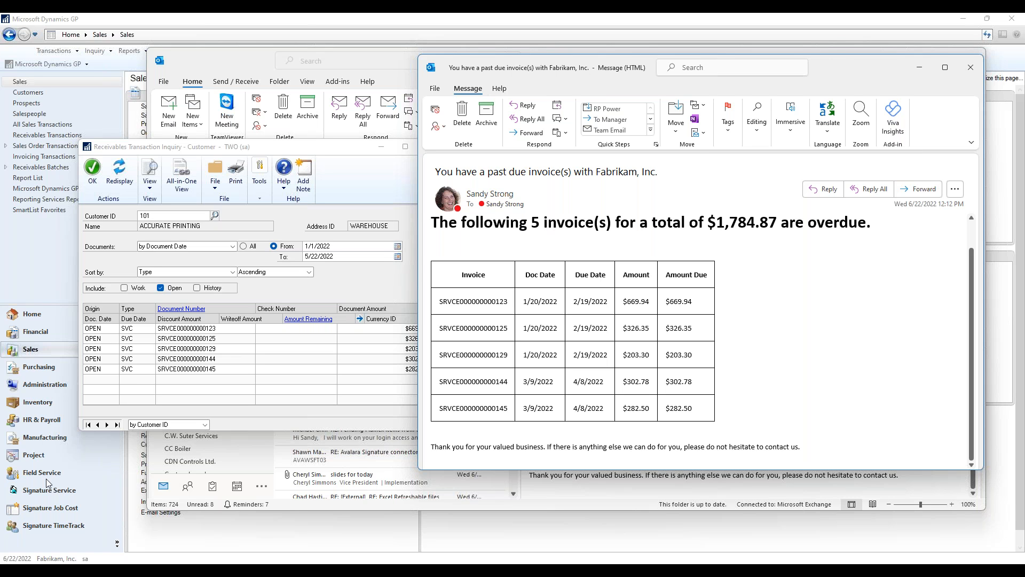
Switch to SQL Server Management Studio, rerun the IS_QuickCollectInvoiceLog query and enlarge the results area to review the logged invoices
mouse_move(420, 559)
click(485, 559)
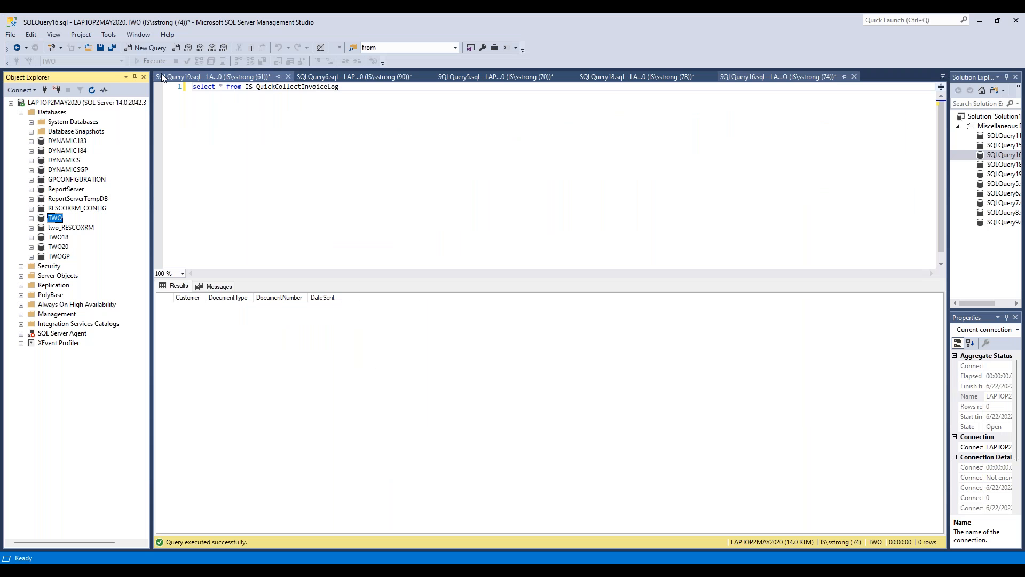
click(255, 91)
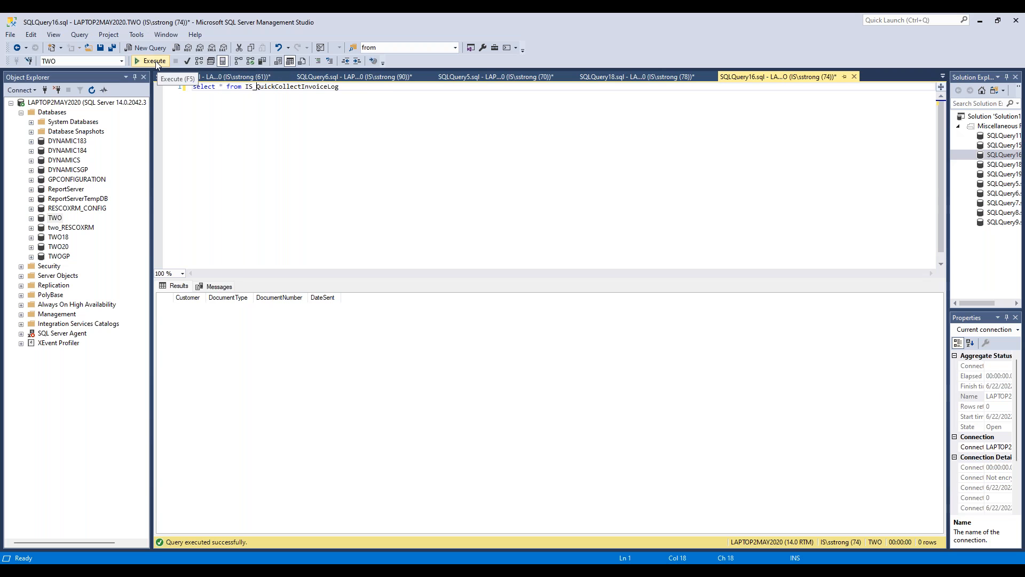
click(155, 61)
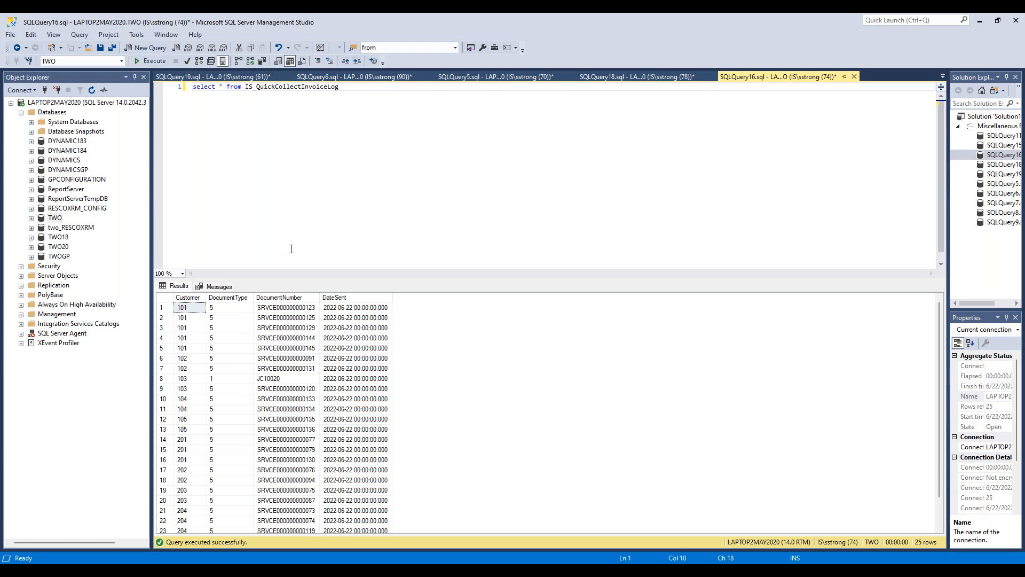
drag(325, 277, 334, 139)
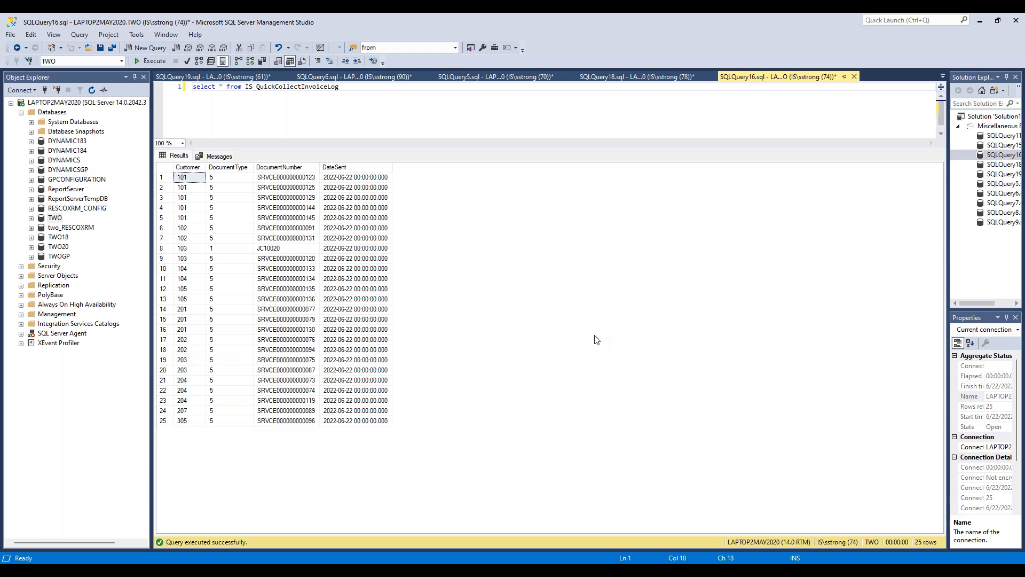
click(980, 25)
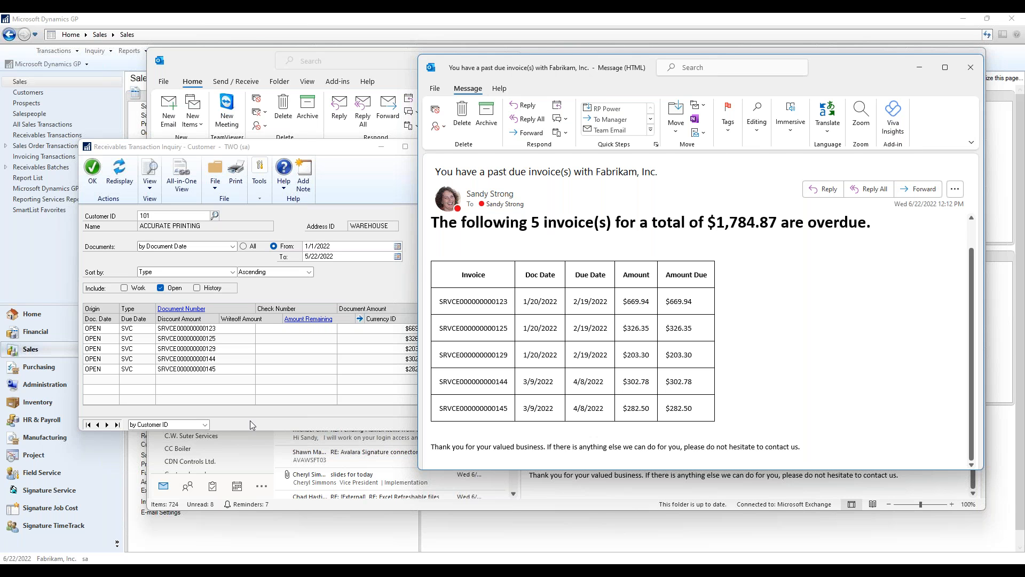
Bring up the open Word documents to switch to one of them
mouse_move(700, 555)
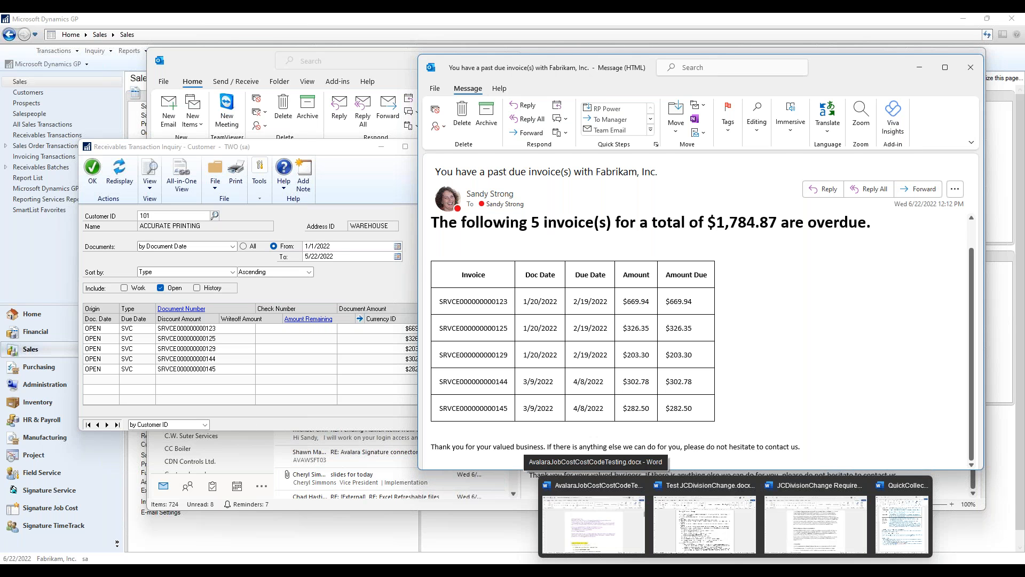